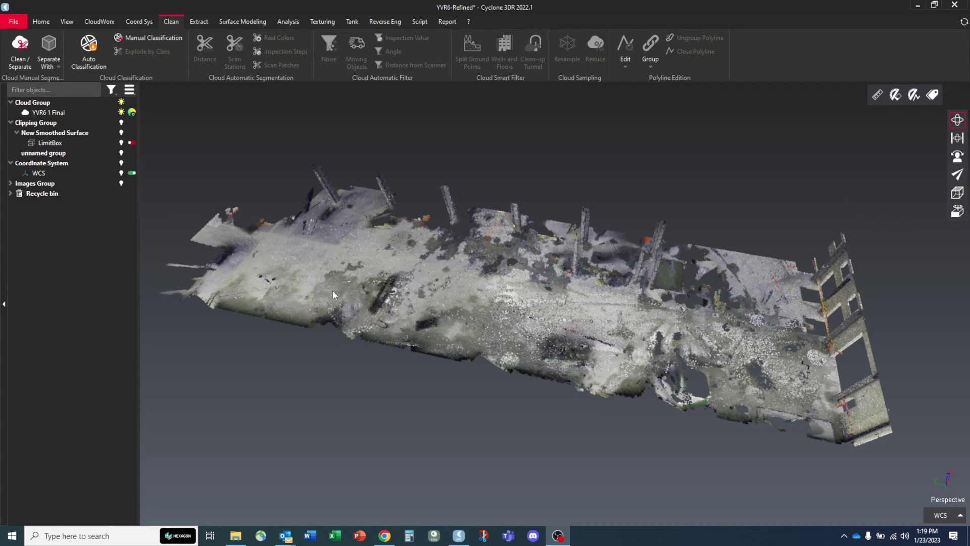
- Orbit the YVR6 1 Final scan to inspect it from several sides
left_click_drag(332, 290, 329, 318)
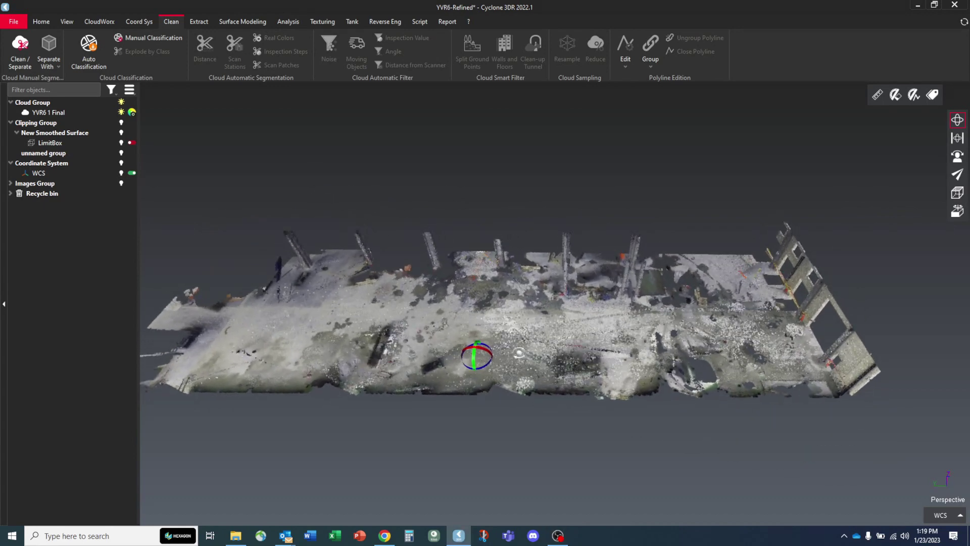
left_click_drag(462, 328, 500, 326)
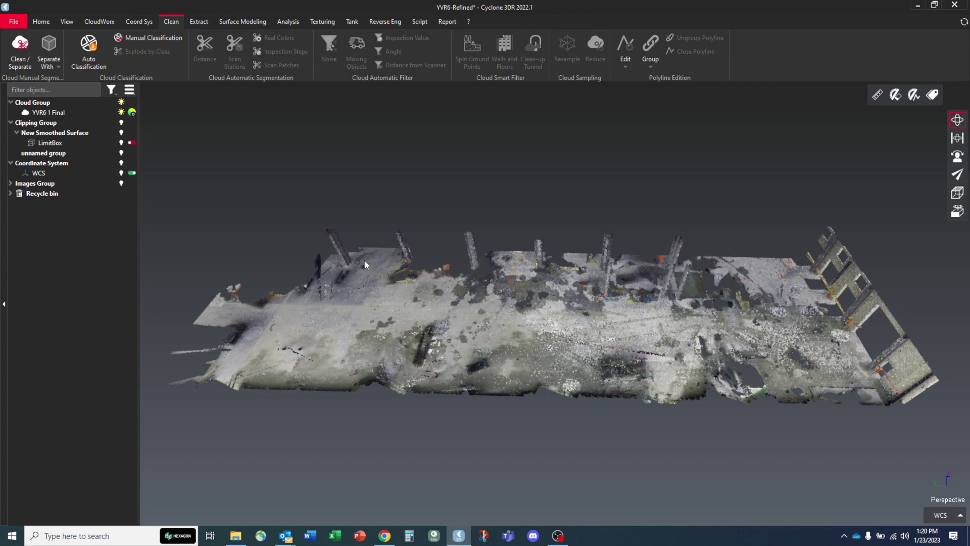
mouse_move(519, 340)
left_mouse_down()
mouse_move(635, 349)
mouse_move(566, 313)
left_mouse_up()
left_click_drag(431, 265, 572, 309)
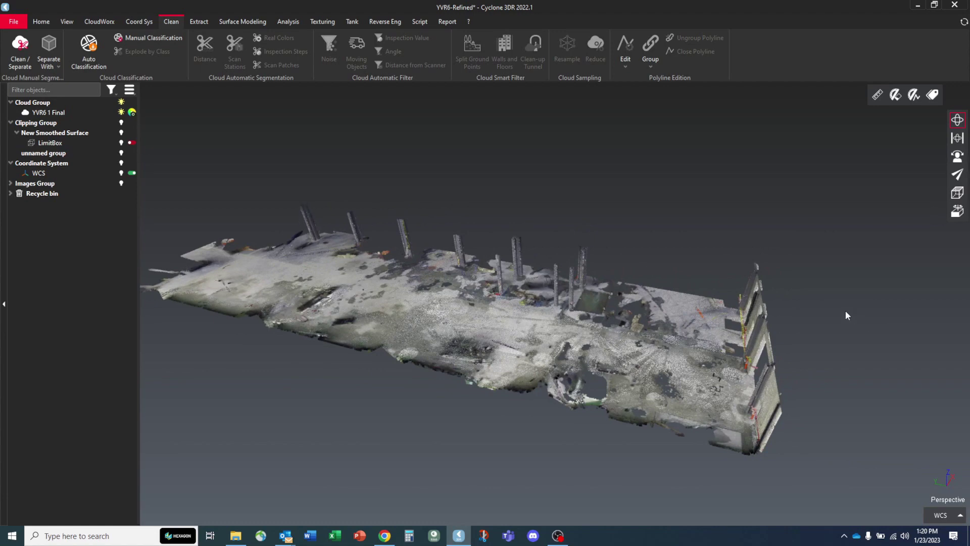
left_click_drag(397, 333, 252, 263)
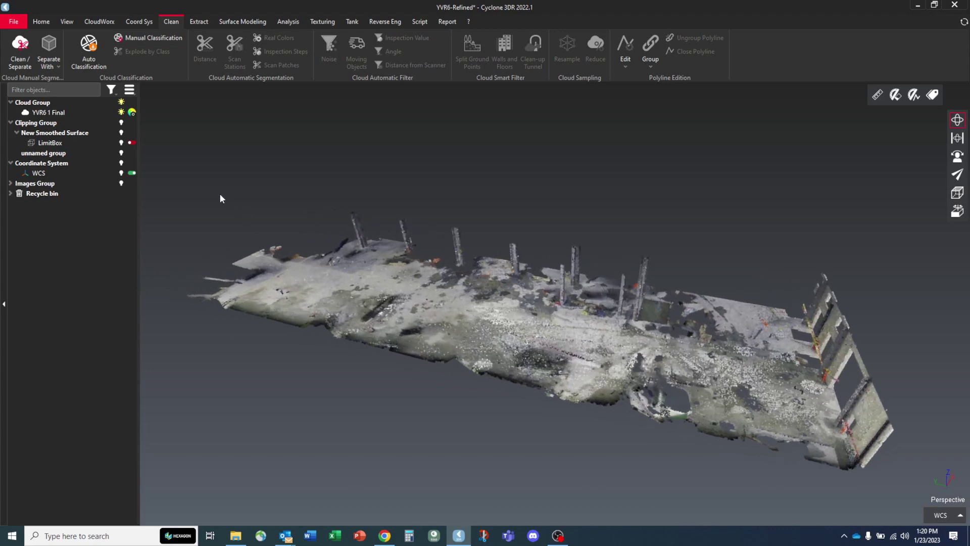
- Enable LimitBox clipping to isolate the floor strip and switch to the top view
left_click(132, 143)
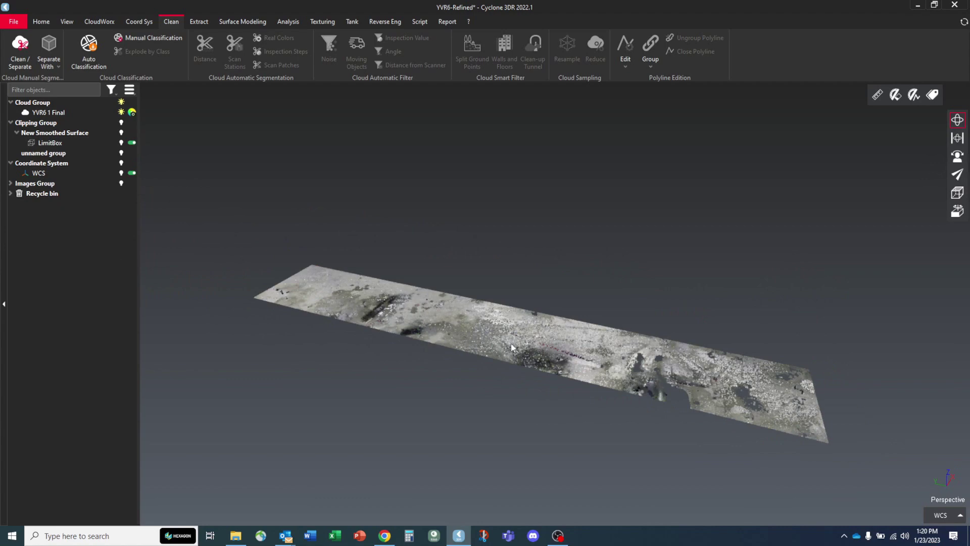
mouse_move(510, 344)
left_mouse_down()
mouse_move(537, 335)
mouse_move(527, 342)
mouse_move(546, 353)
mouse_move(412, 316)
mouse_move(435, 343)
mouse_move(419, 340)
mouse_move(419, 331)
left_mouse_up()
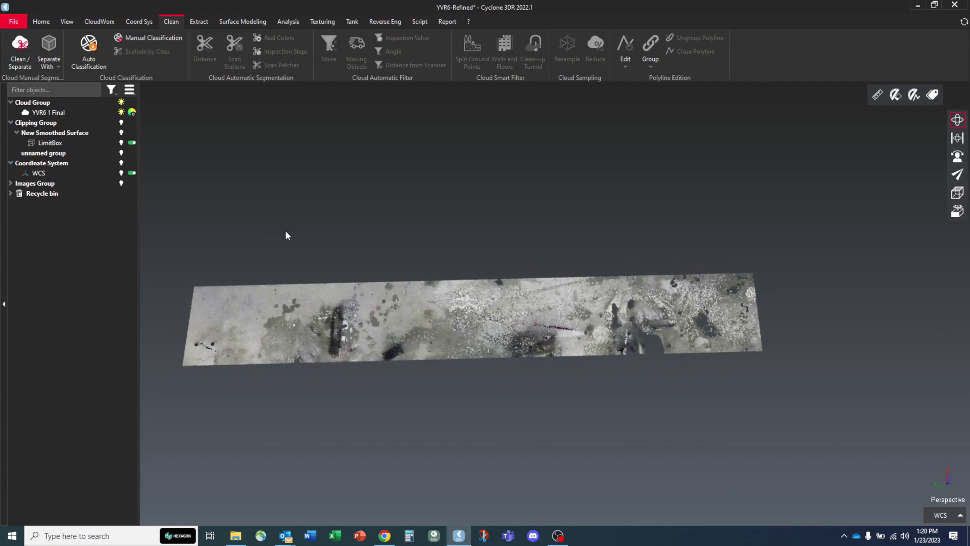
left_click_drag(320, 297, 423, 336)
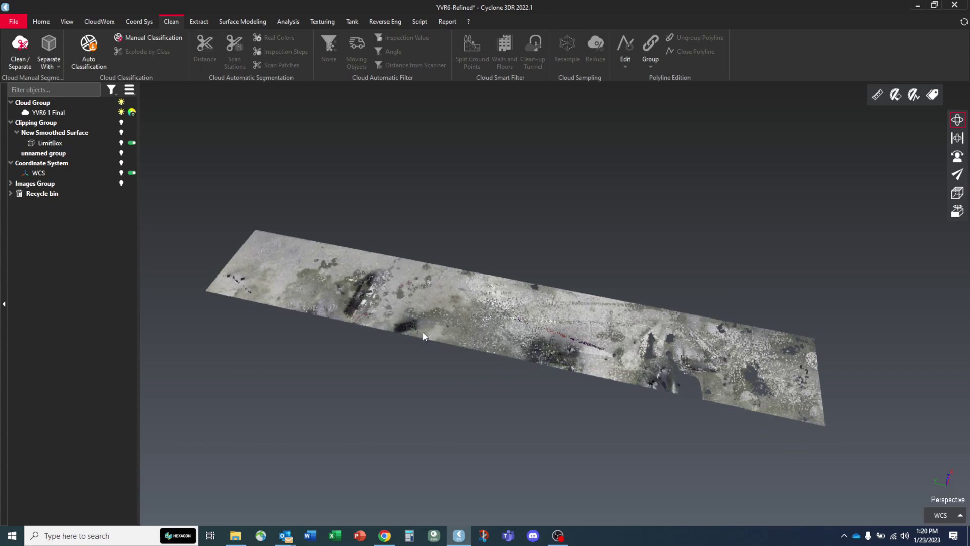
left_click(132, 143)
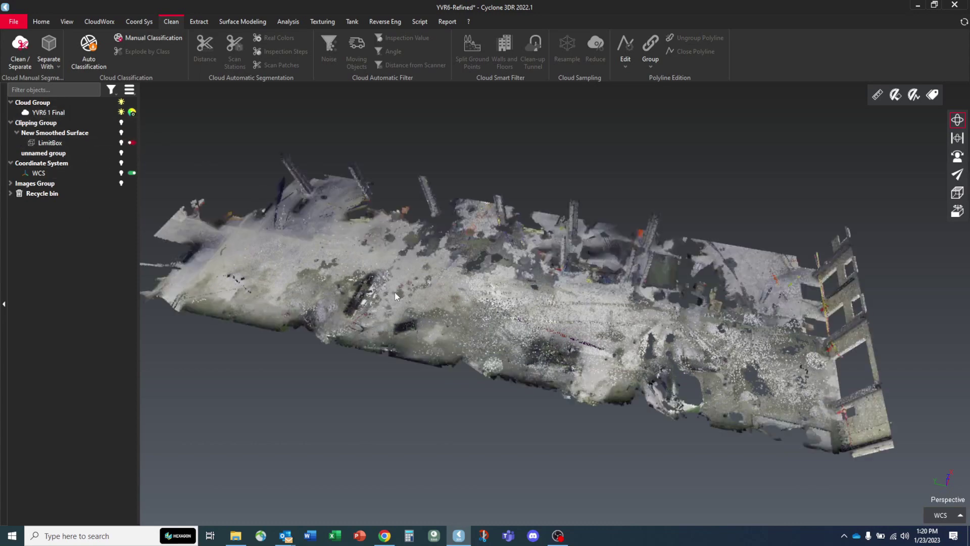
mouse_move(525, 319)
left_mouse_down()
mouse_move(538, 295)
mouse_move(508, 326)
left_mouse_up()
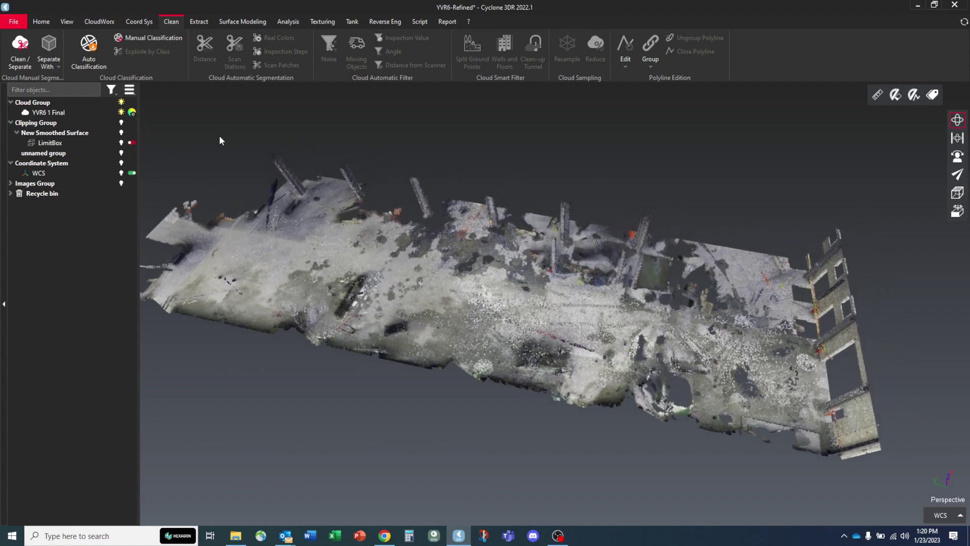
left_click(132, 142)
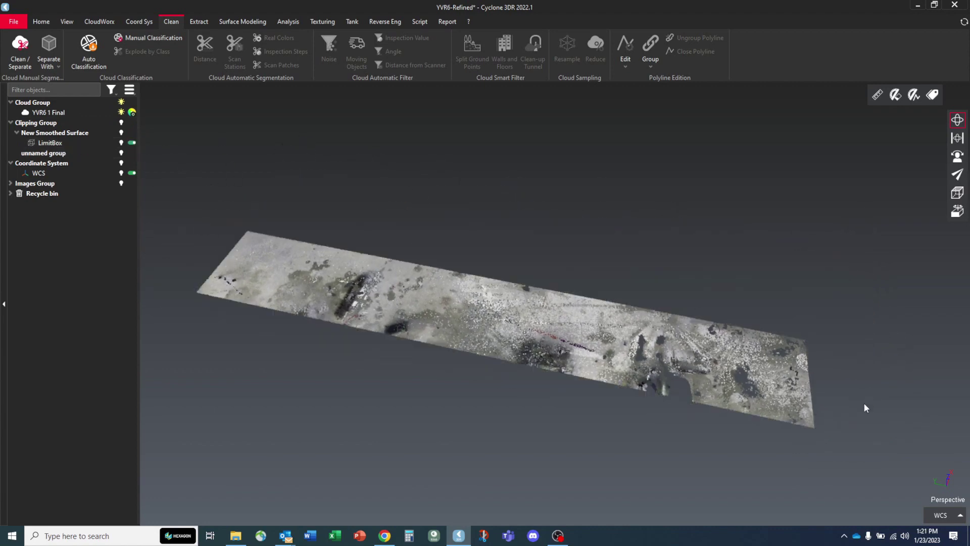
left_click_drag(368, 320, 452, 359)
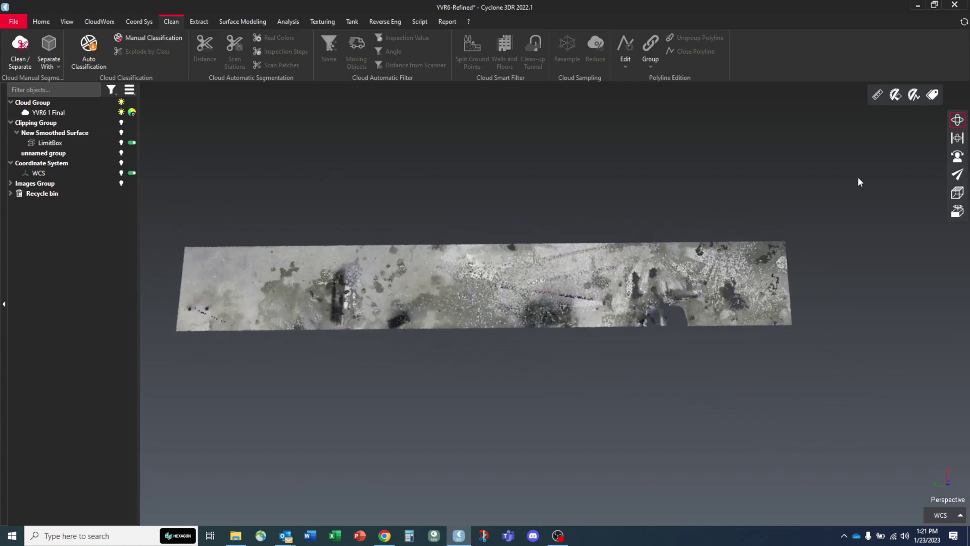
left_click(938, 196)
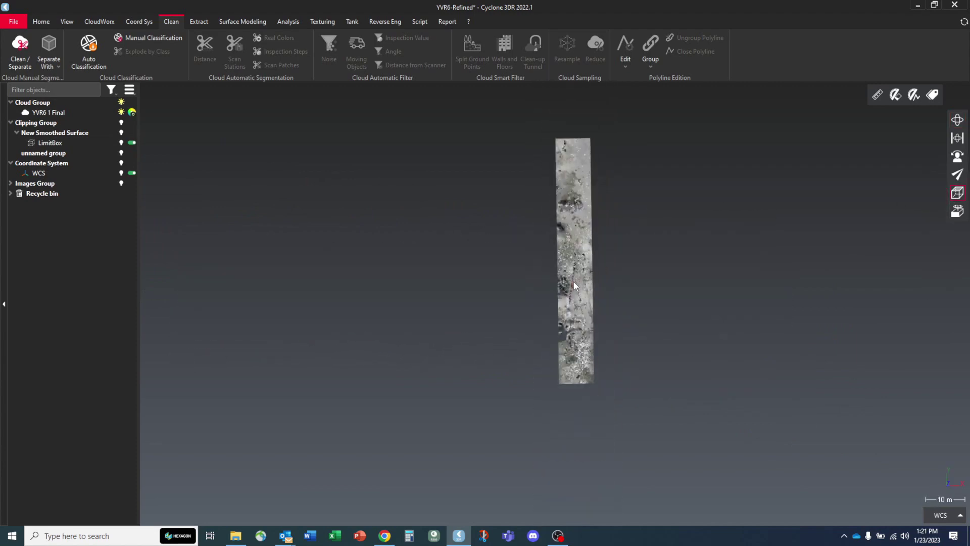
- Keep only the rectangle-enclosed concrete strip points with Clean / Separate
middle_click_drag(506, 312, 499, 306)
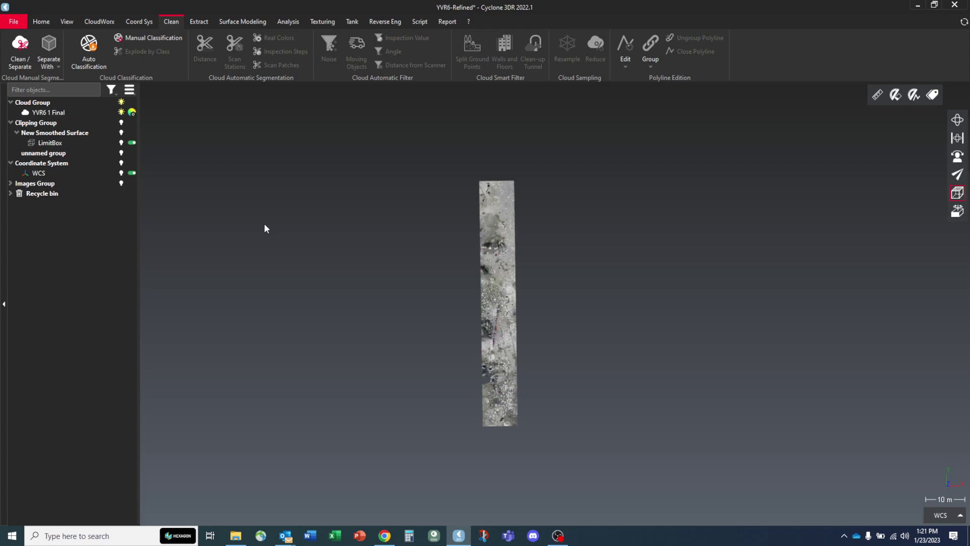
left_click(23, 57)
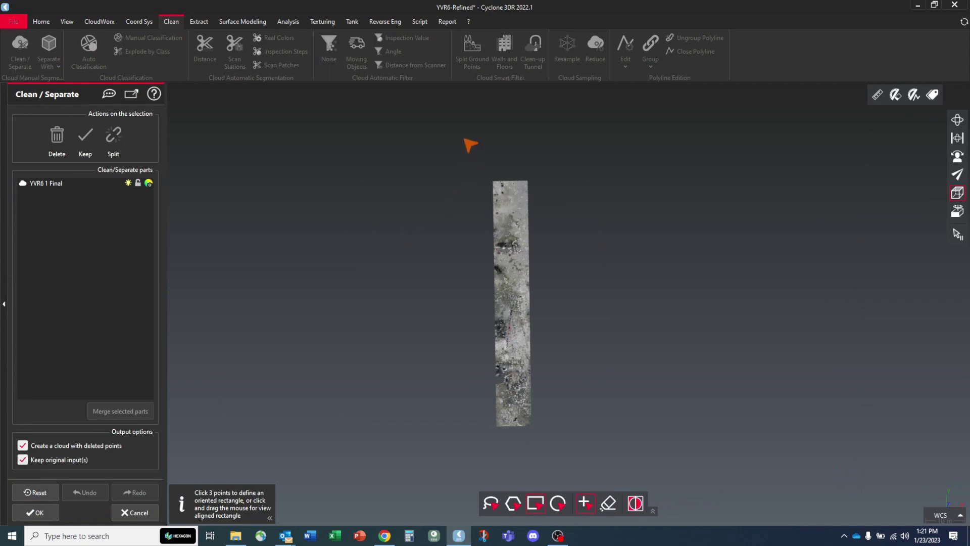
left_click_drag(484, 176, 546, 445)
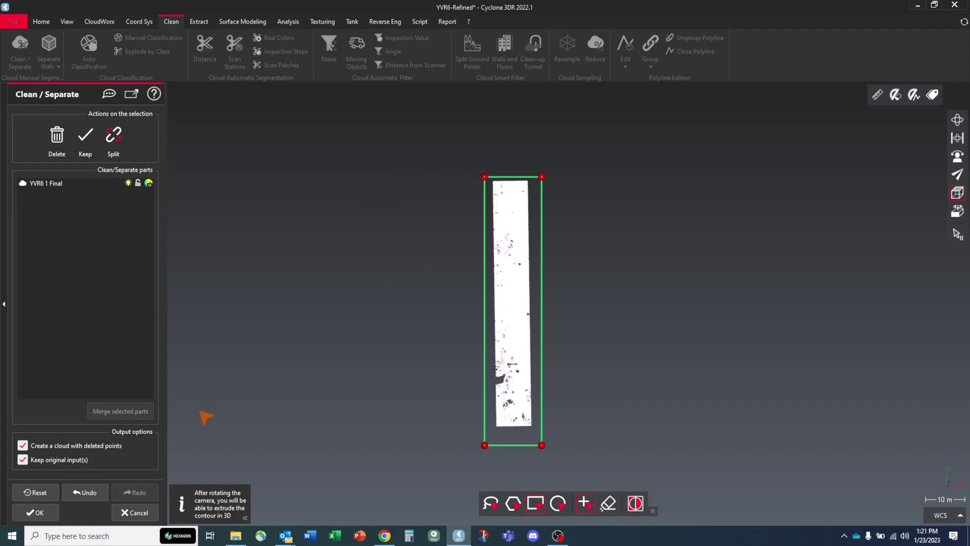
left_click(85, 137)
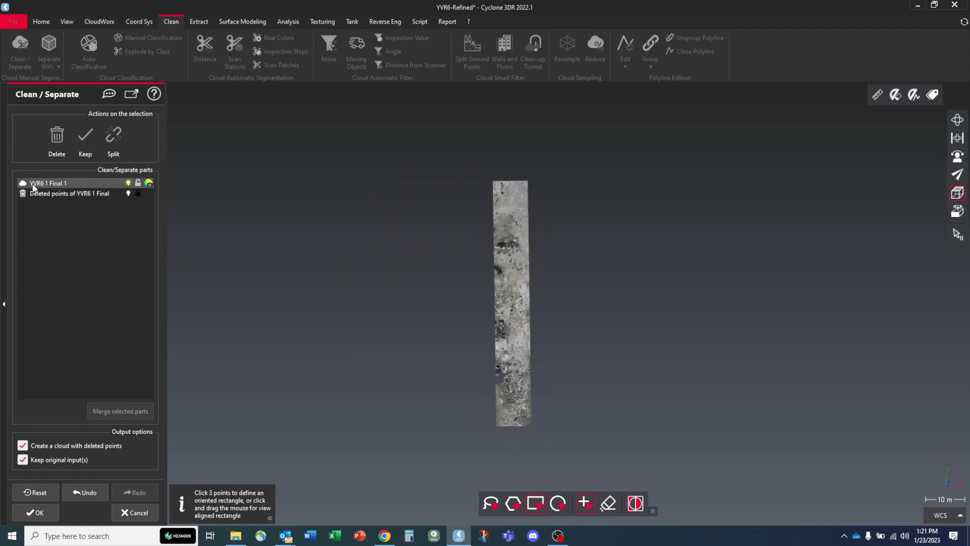
- Rename the kept part 'YVR6 1 Final Separated by LB' and create the output clouds
double_click(61, 184)
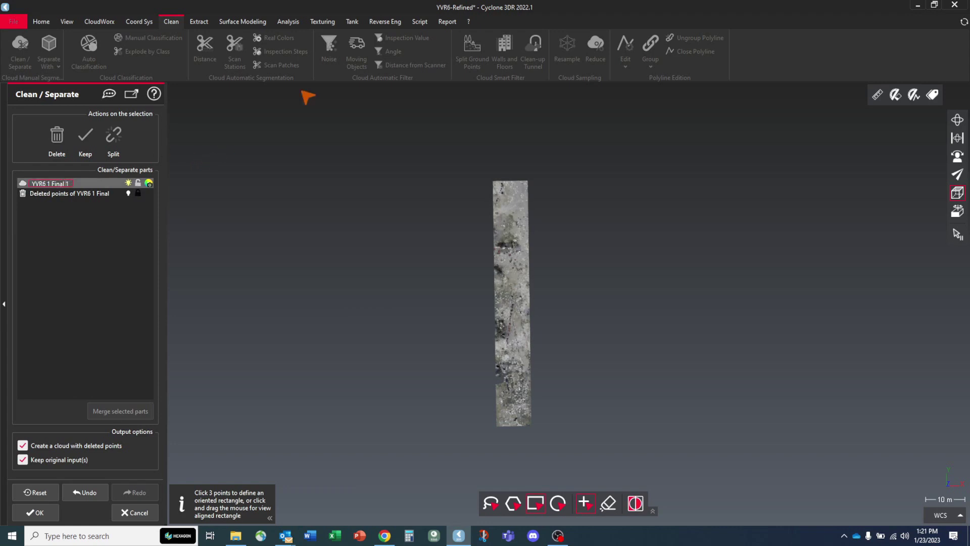
key("BackSpace")
type("sEP")
type("ARATE")
key("BackSpace")
key("BackSpace")
key("BackSpace")
key("BackSpace")
key("BackSpace")
key("BackSpace")
type("Separat")
type("ed by ")
type("LB")
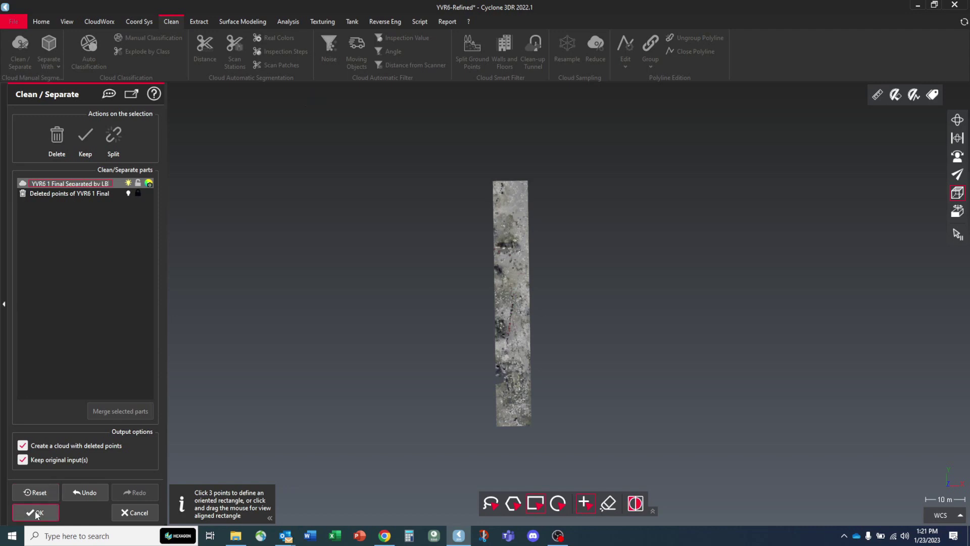
left_click(35, 511)
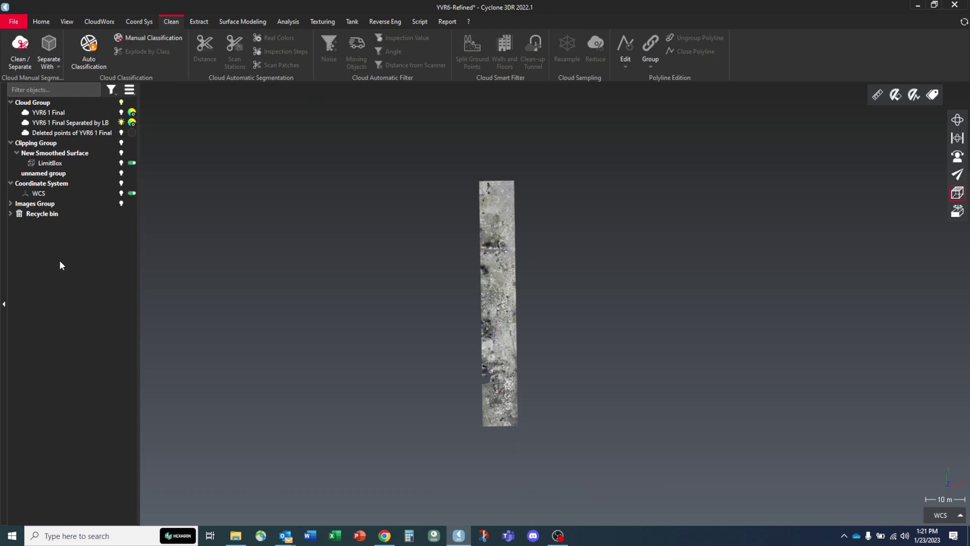
- Turn off LimitBox clipping and view the full original scan in perspective
left_click_drag(478, 358, 637, 298)
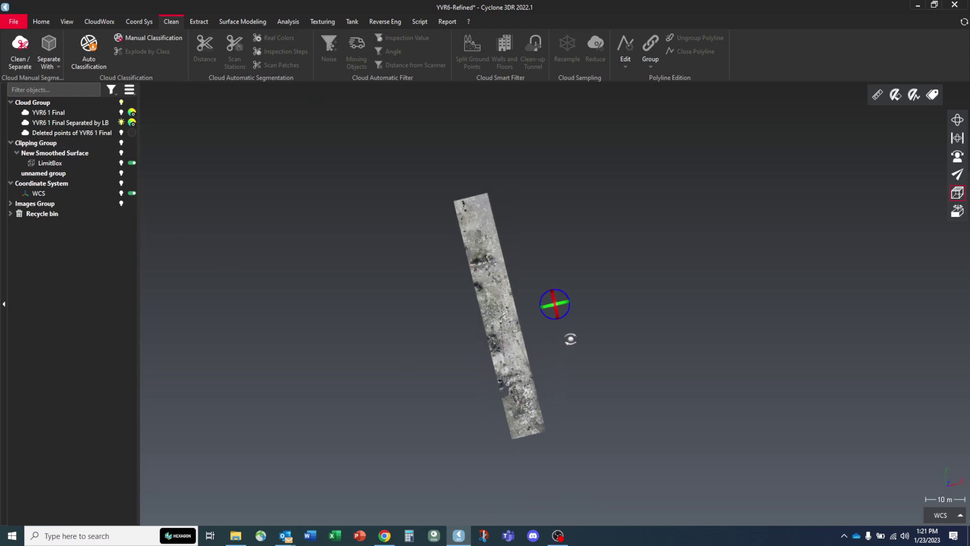
left_click(131, 163)
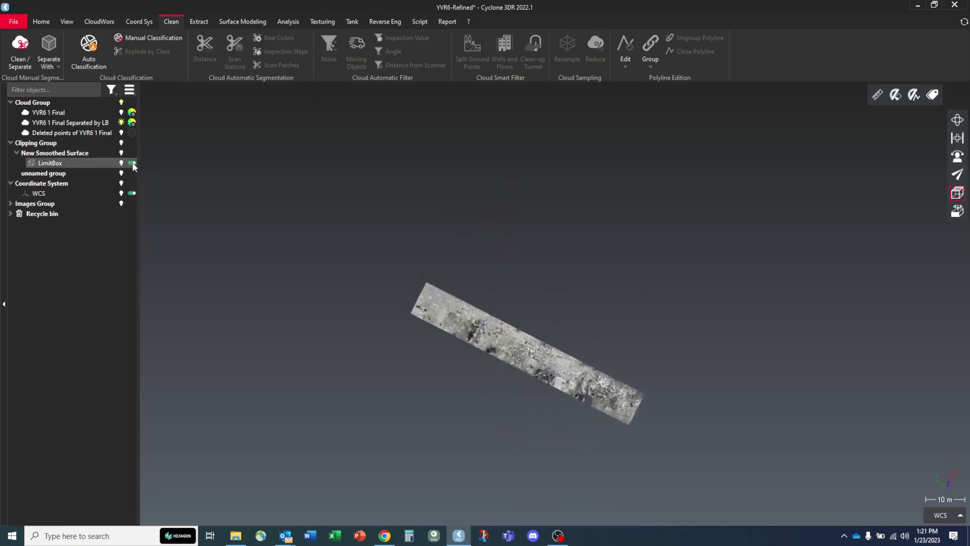
left_click(121, 123)
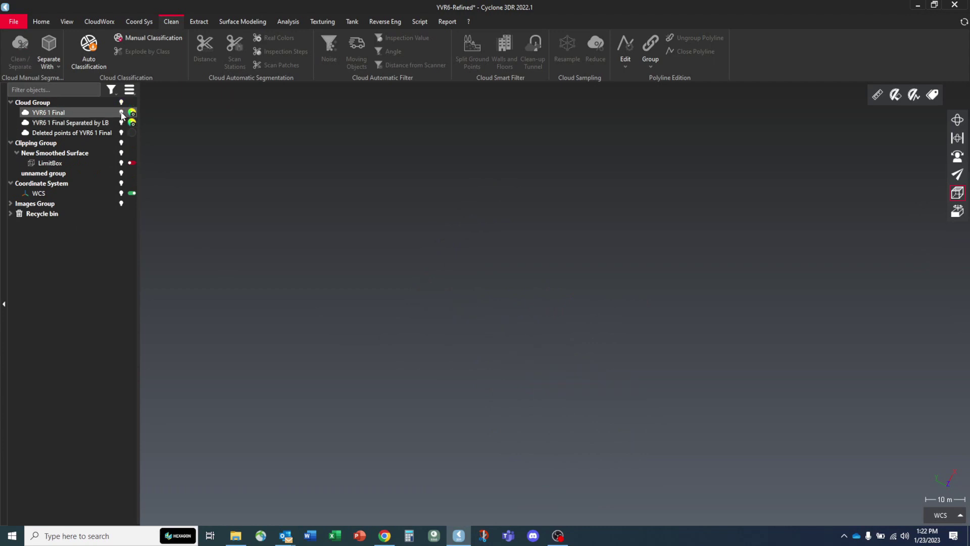
left_click(121, 112)
left_click_drag(576, 279, 552, 305)
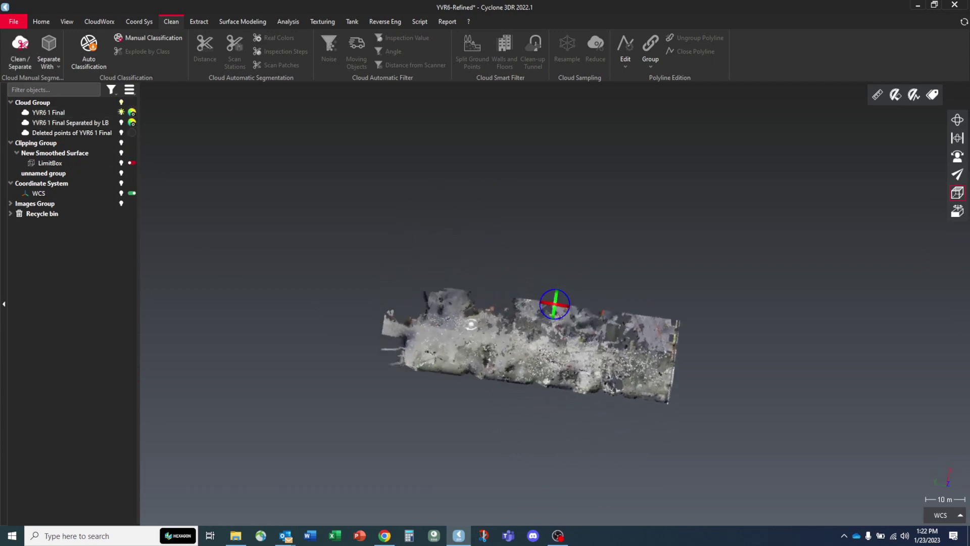
left_click(957, 119)
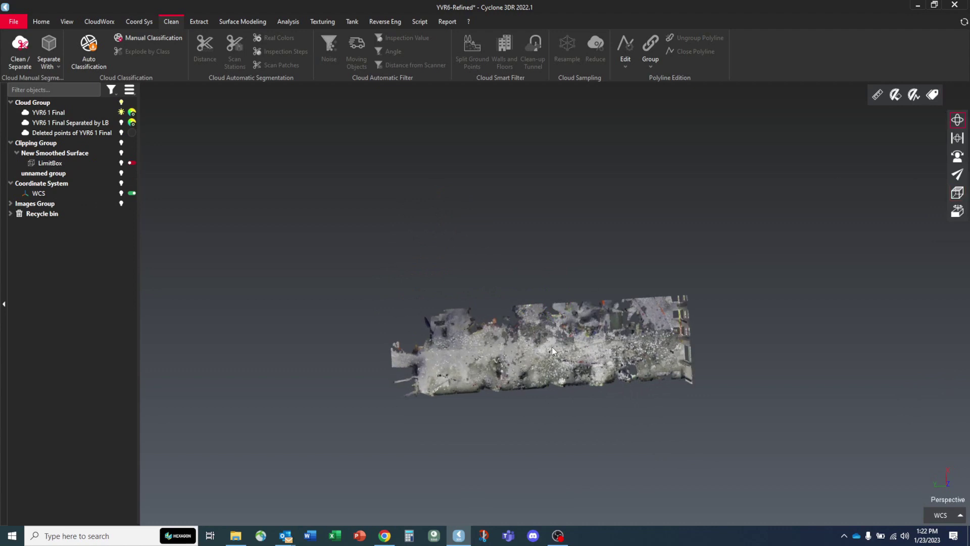
left_click_drag(551, 347, 556, 348)
scroll(556, 348, "up", 5)
left_click_drag(545, 401, 551, 369)
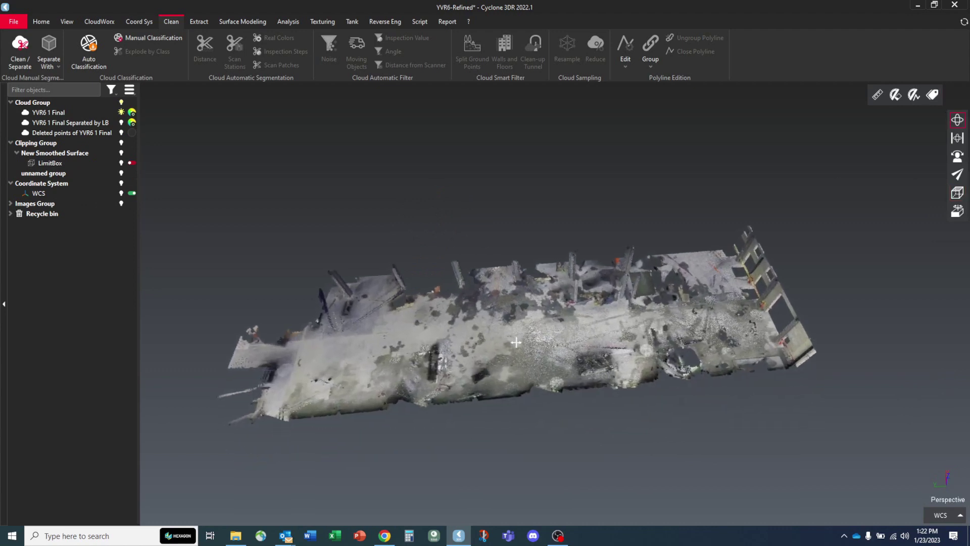
- Hide the original scan and display only the separated strip cloud
left_click(121, 112)
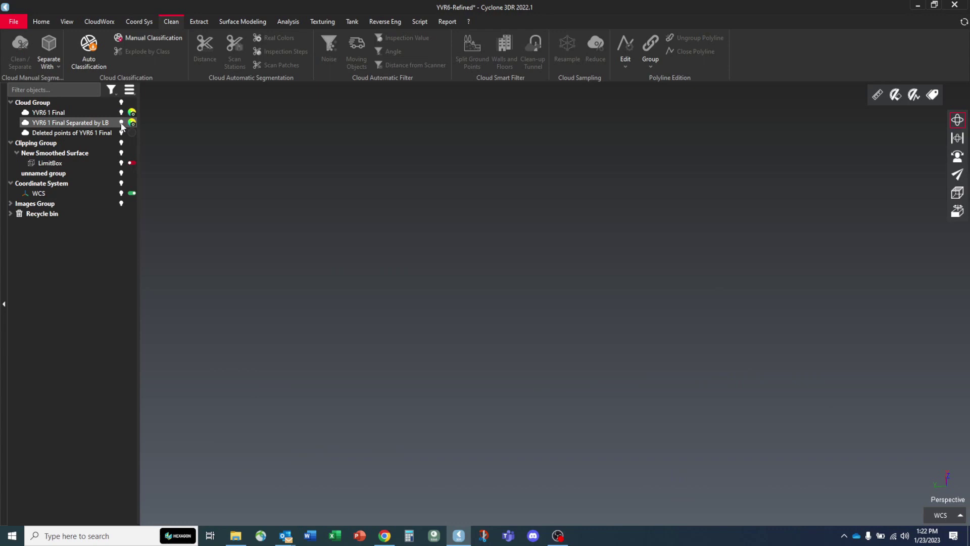
left_click(121, 123)
left_click(550, 362)
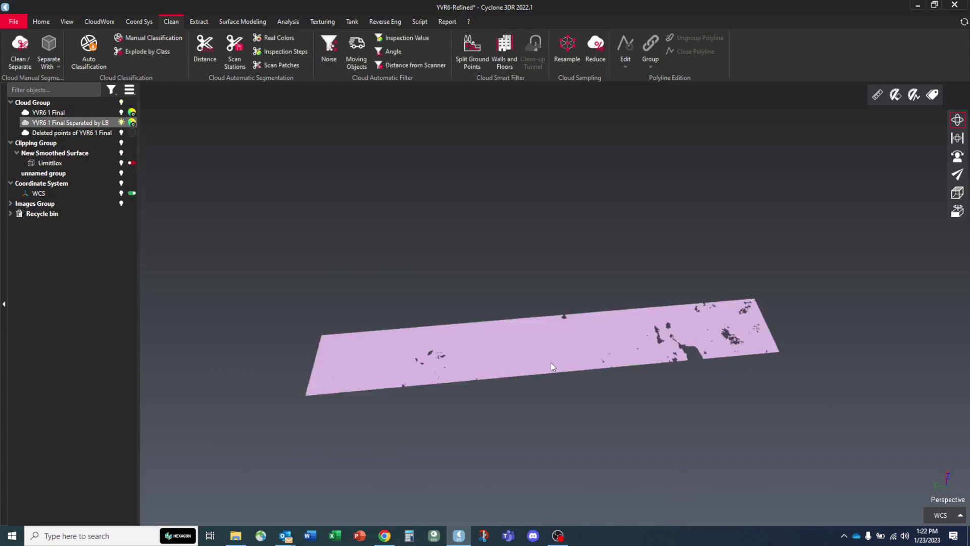
left_click(437, 295)
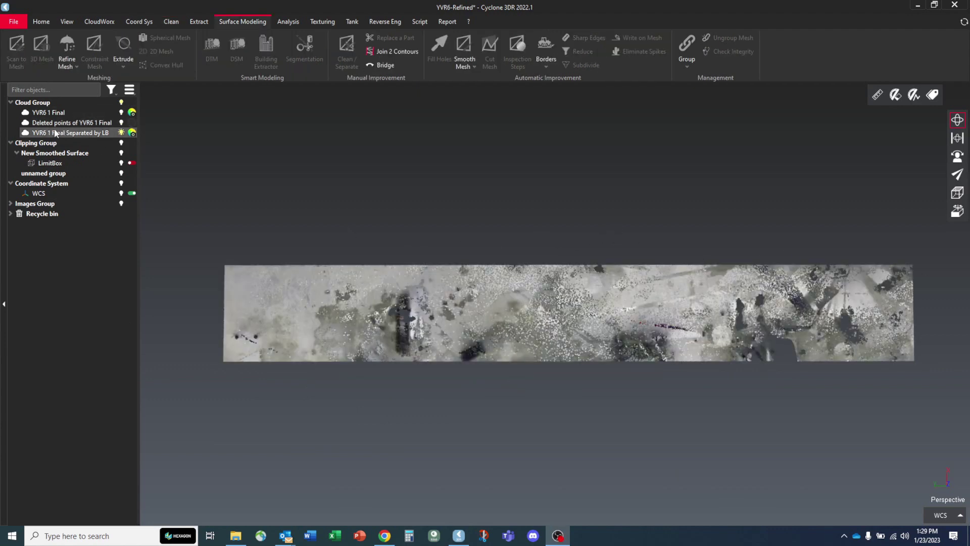
- Select the 'YVR6 1 Final Separated by LB' cloud and bring up the 3D Mesh settings
middle_click_drag(646, 315, 501, 287)
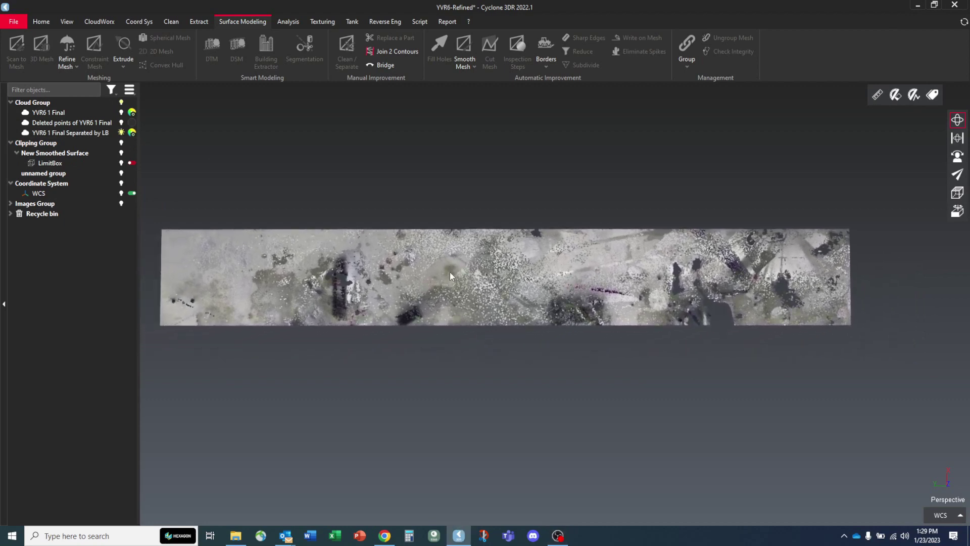
left_click(439, 271)
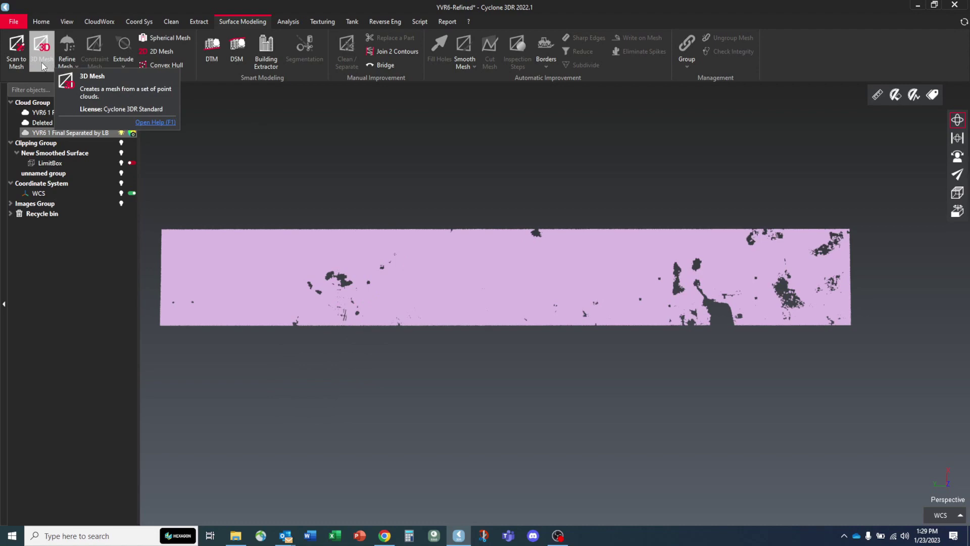
left_click(42, 59)
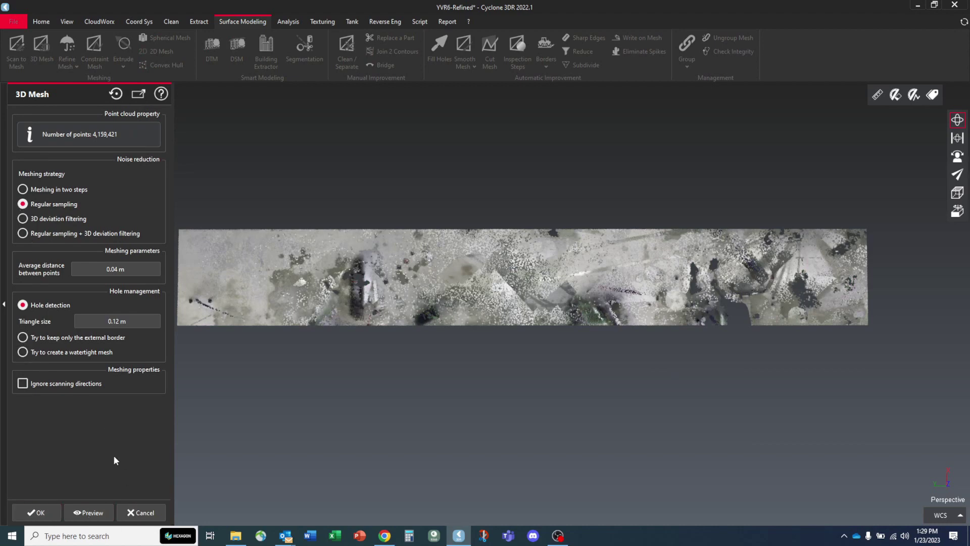
- Preview the 3D mesh of the strip cloud, then confirm to create it
left_click(95, 517)
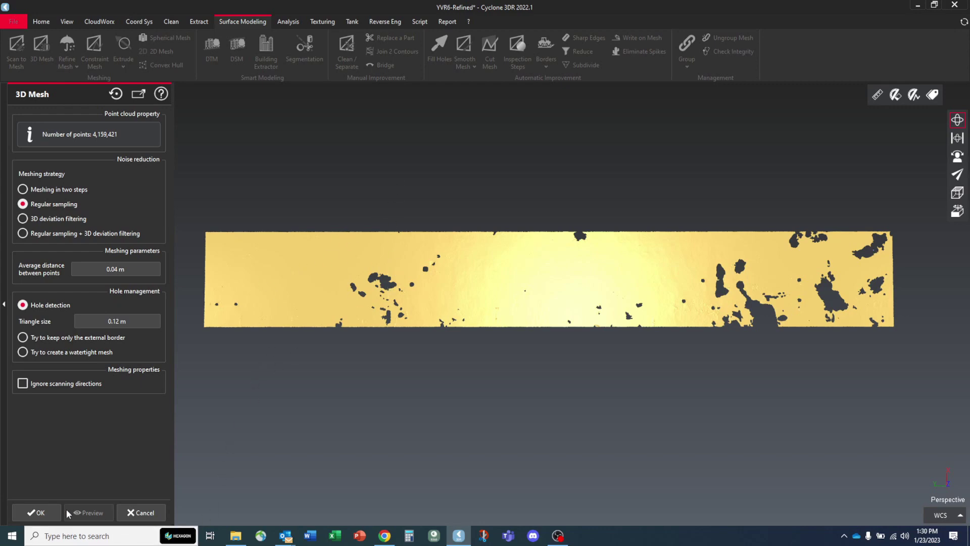
left_click(24, 514)
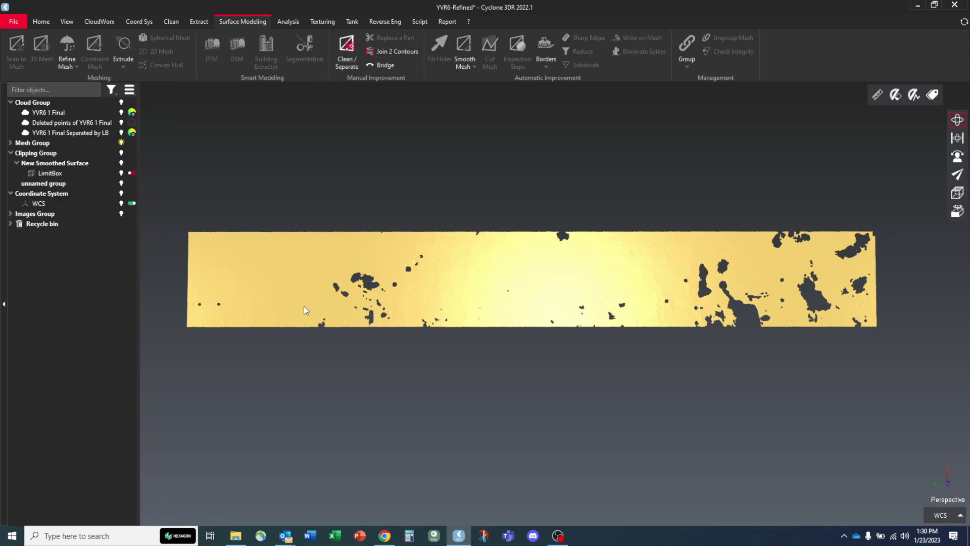
- Expand Mesh Group in the object list and select the new mesh
left_click(3, 143)
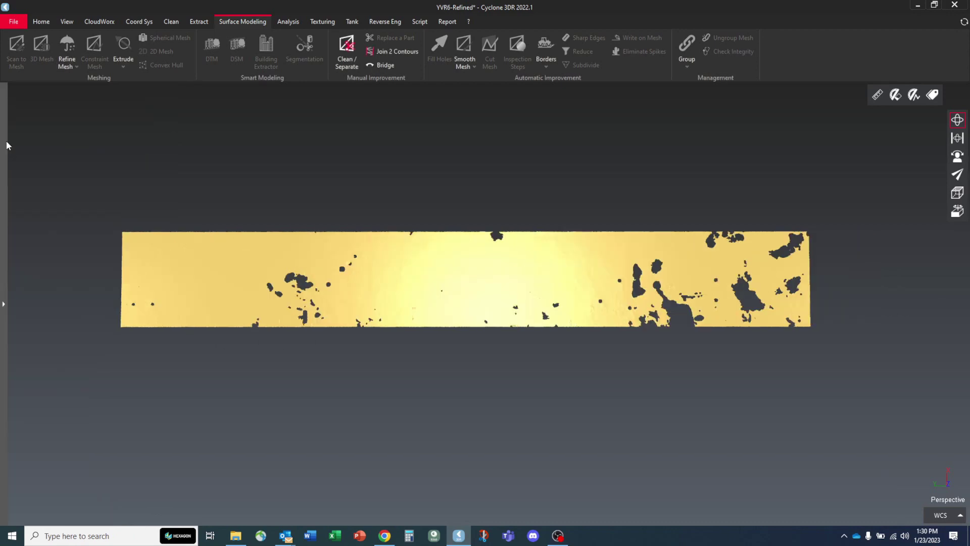
left_click(4, 307)
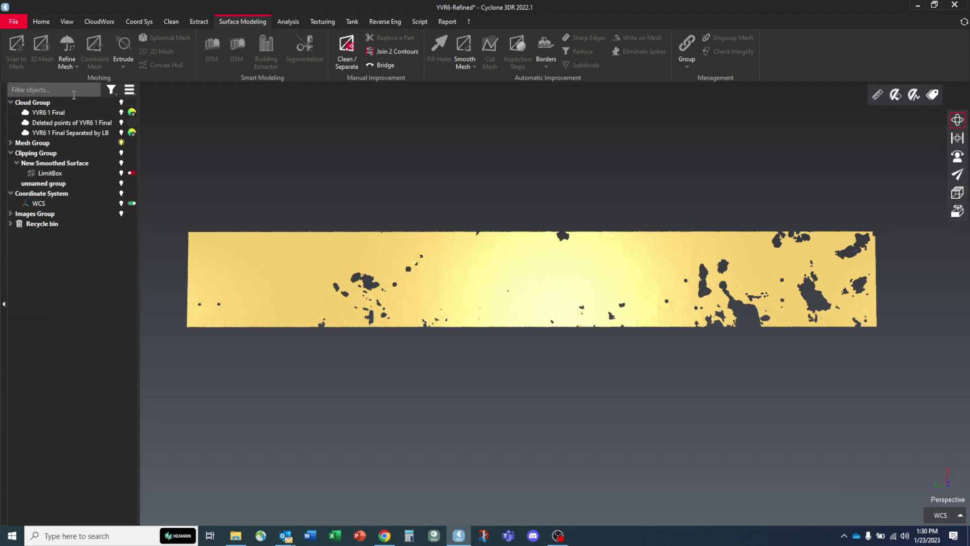
left_click(11, 143)
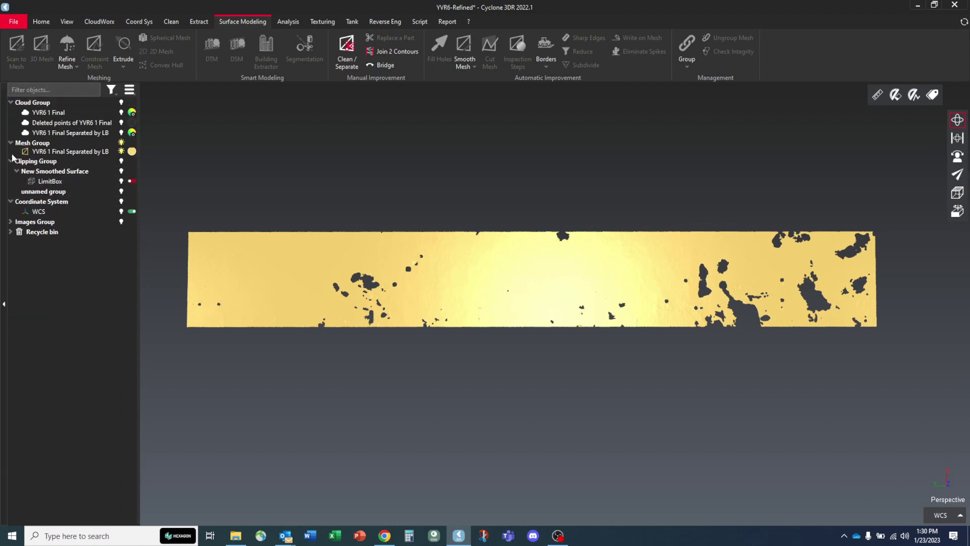
left_click(93, 152)
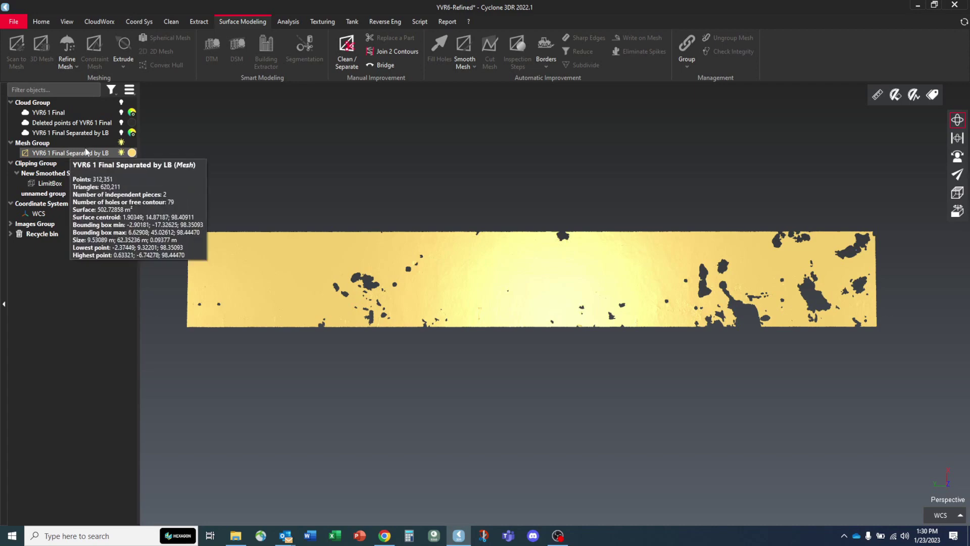
- Toggle mesh and cloud visibility to compare them, then select the mesh
left_click(121, 153)
left_click(119, 132)
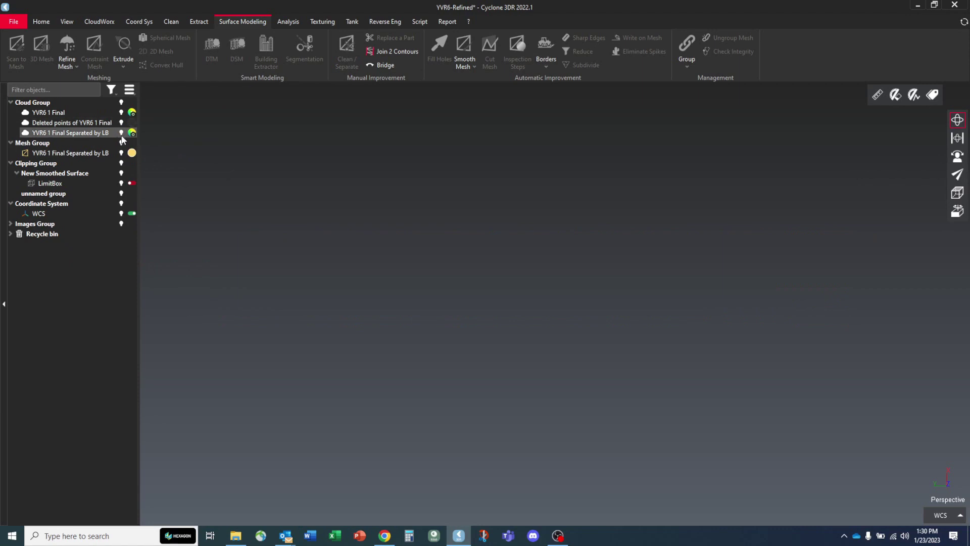
left_click(121, 133)
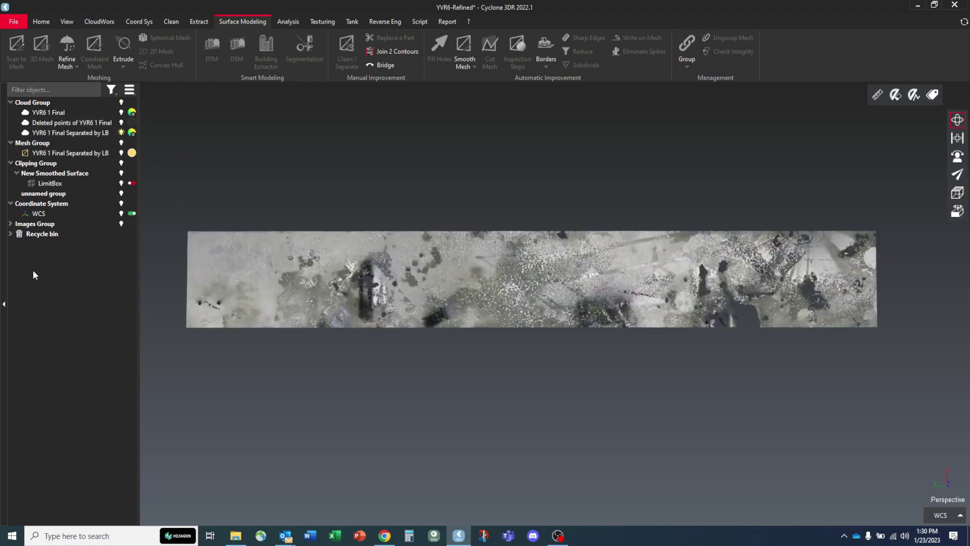
left_click(121, 132)
left_click(121, 153)
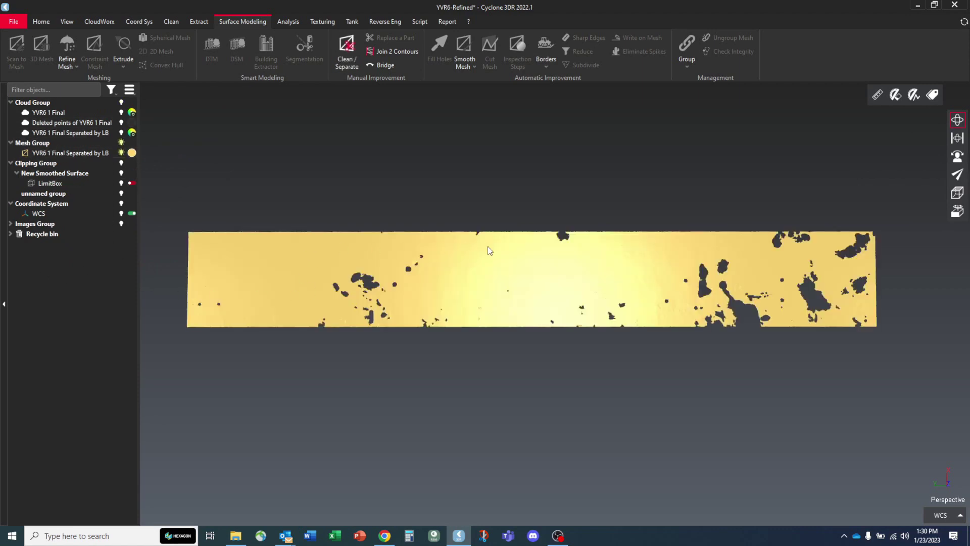
left_click(488, 271)
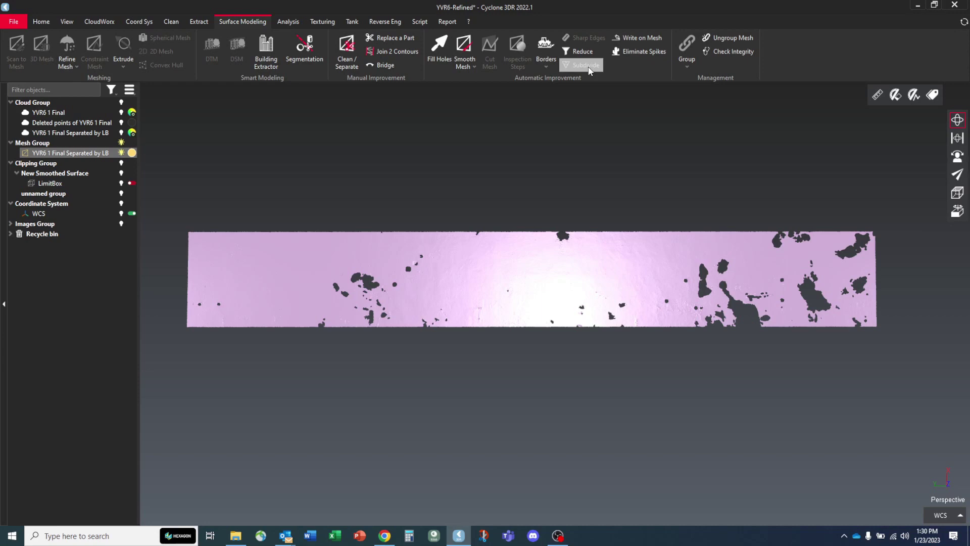
- Start Fill Holes on the mesh and cancel without changes
left_click(437, 48)
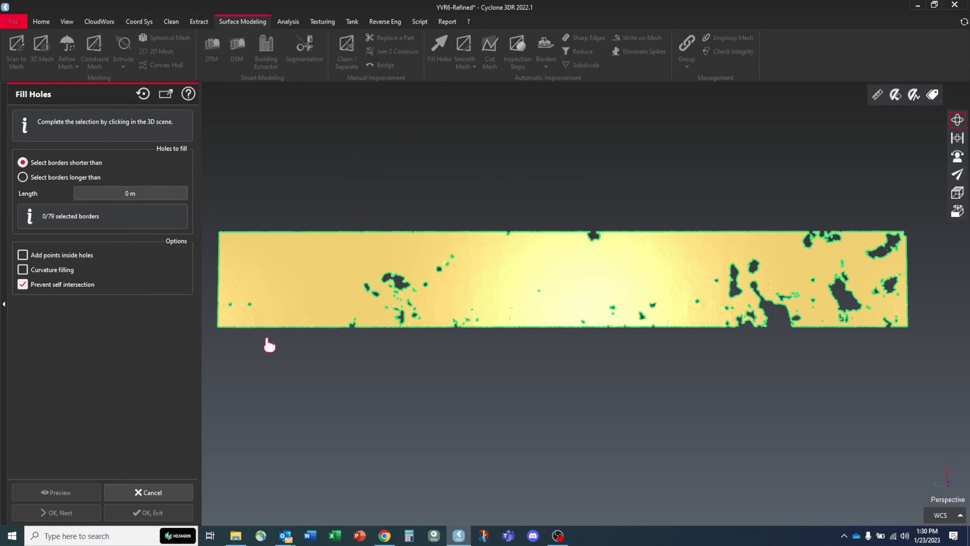
left_click(152, 492)
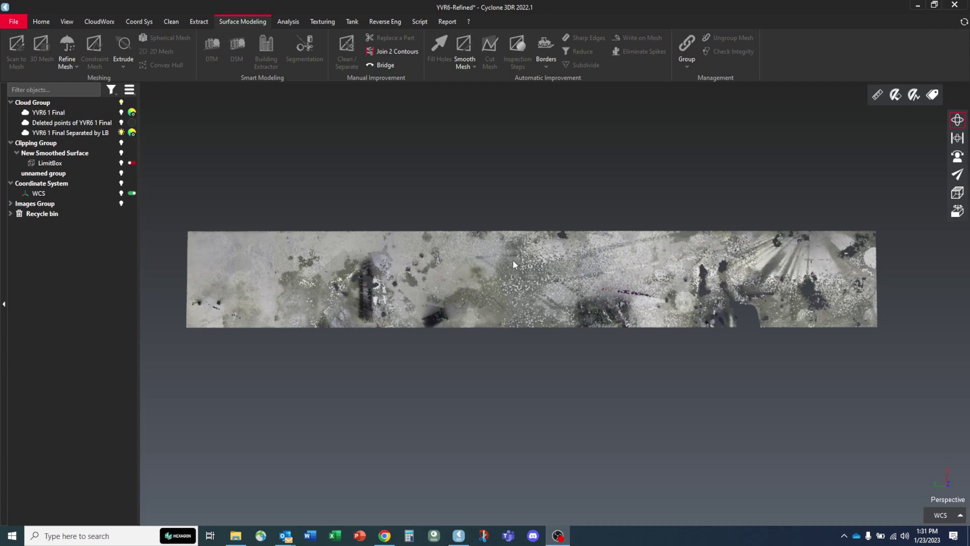
- Re-mesh the separated strip cloud using the Regular sampling settings
left_click(428, 261)
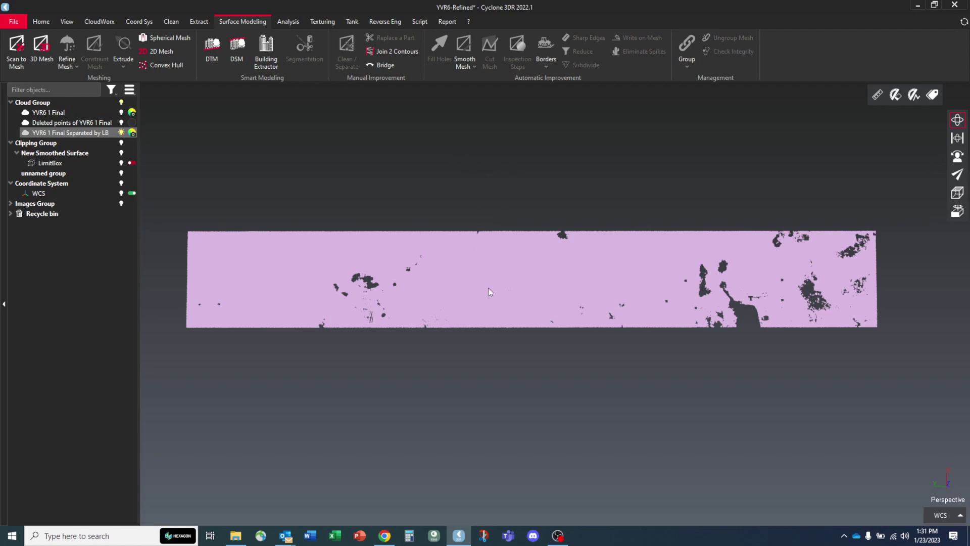
left_click(45, 59)
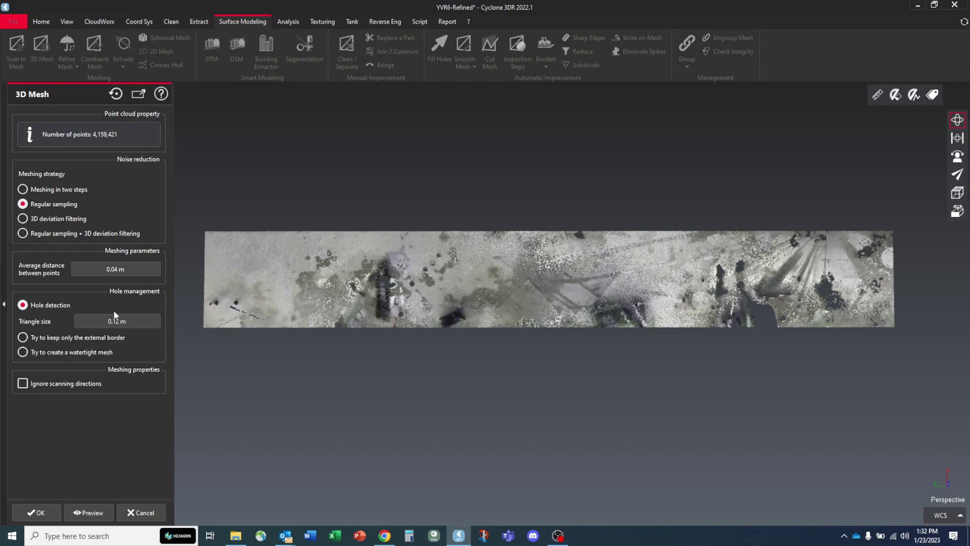
left_click(31, 514)
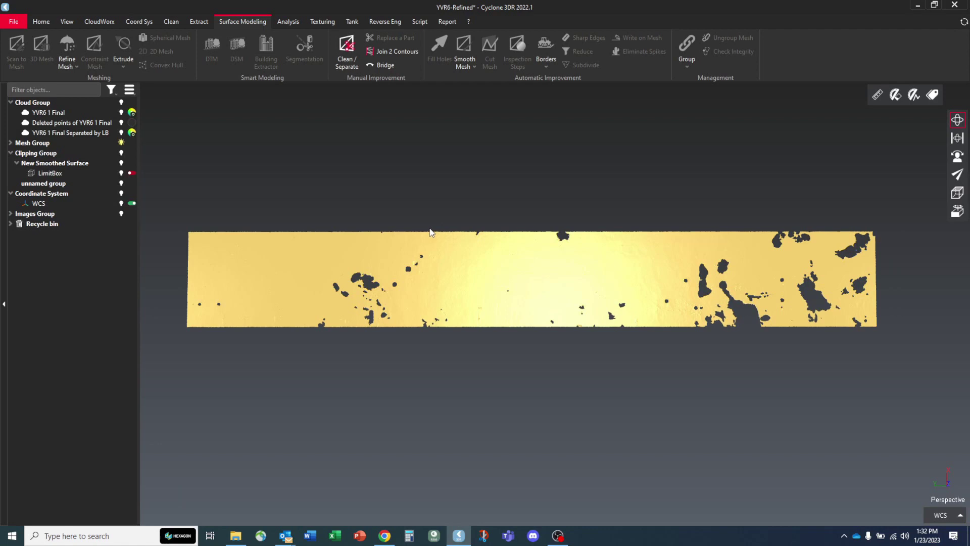
- Expand Mesh Group and compare the new mesh against the point cloud
left_click(11, 142)
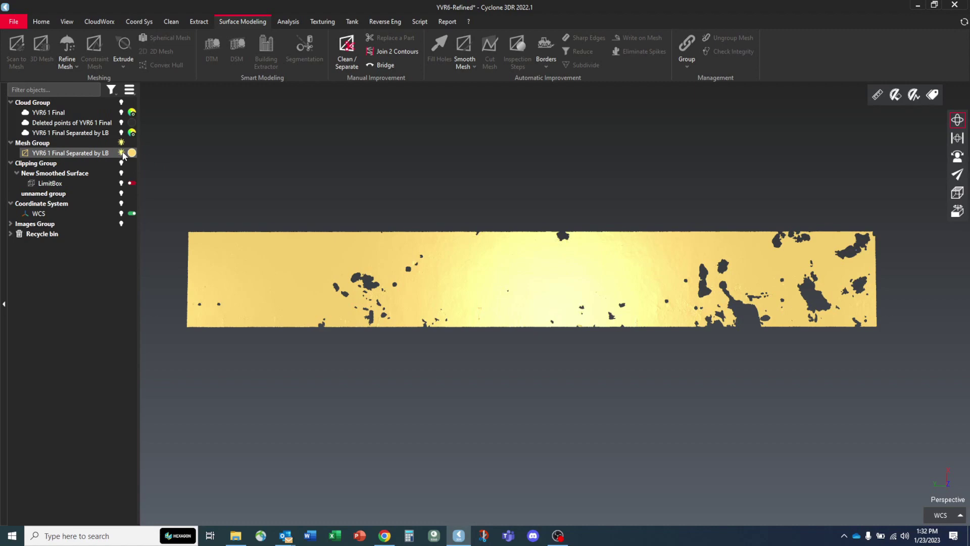
left_click(121, 153)
left_click(121, 132)
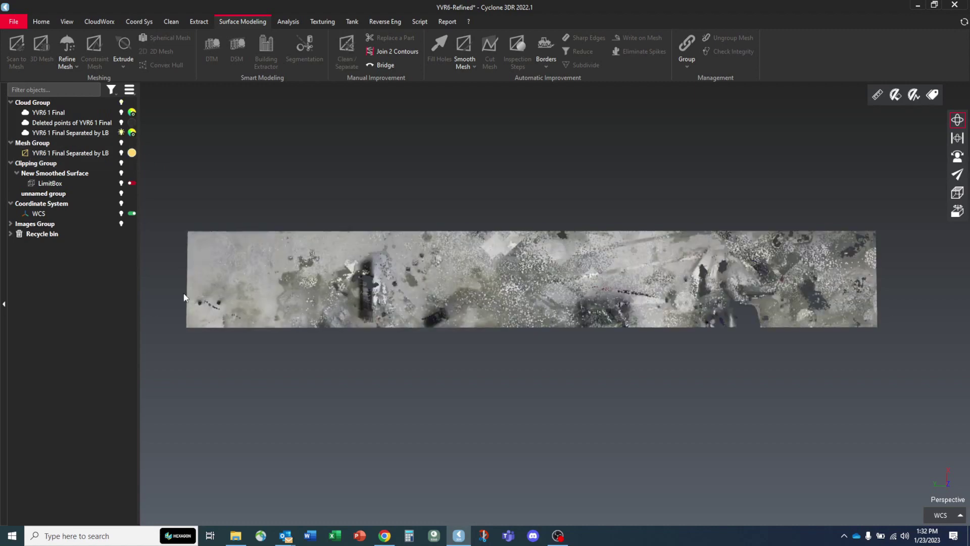
left_click_drag(185, 297, 202, 379)
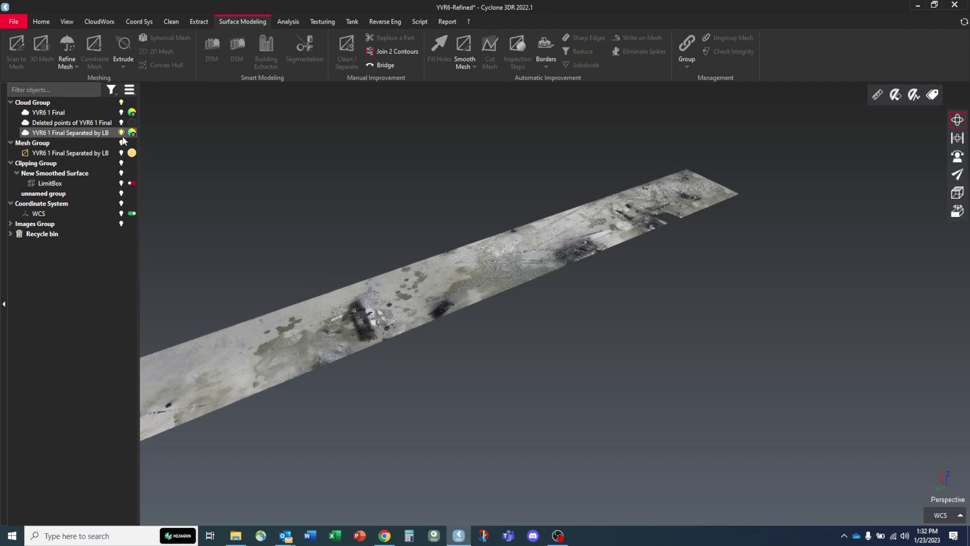
left_click(122, 133)
left_click(122, 153)
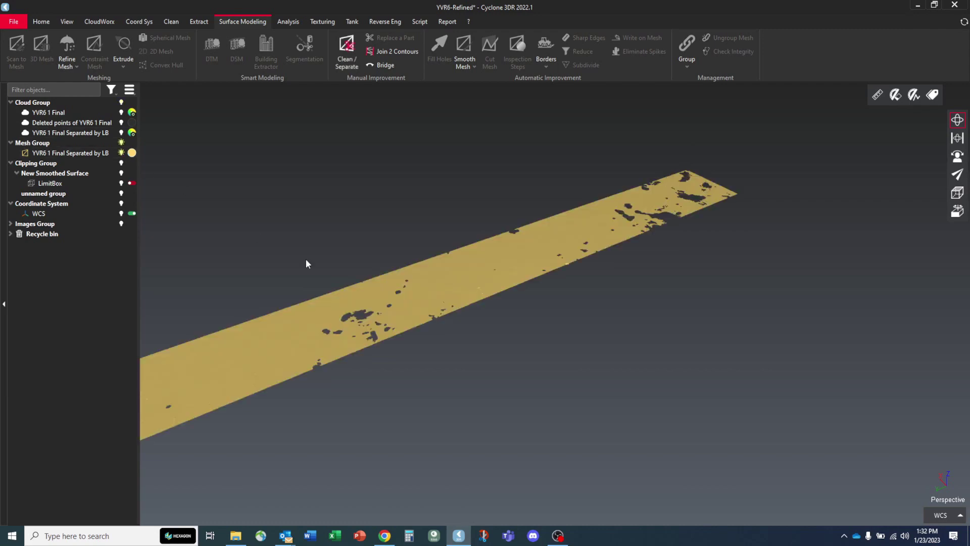
- Select the mesh and orbit, zoom and pan to inspect its holes
left_click(495, 295)
left_click_drag(513, 266, 395, 248)
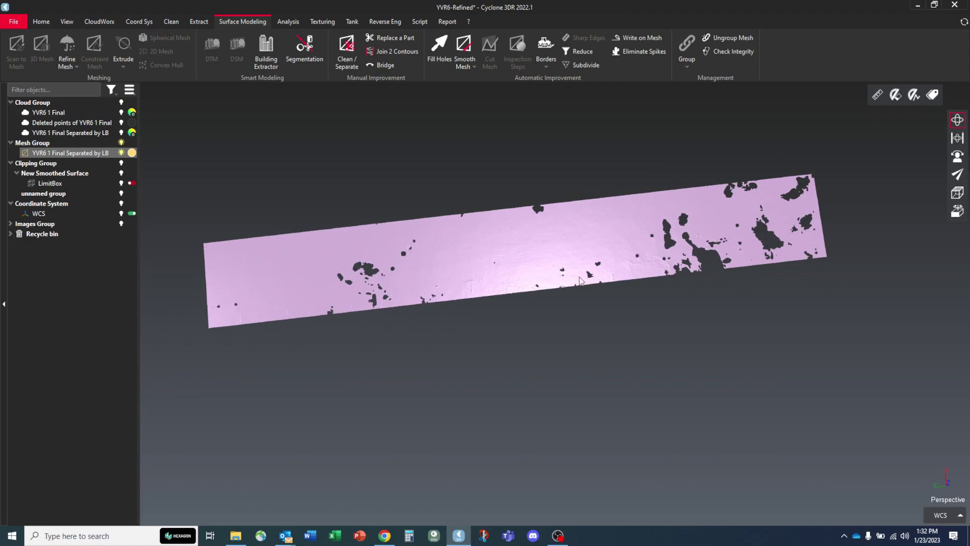
scroll(388, 267, "up", 5)
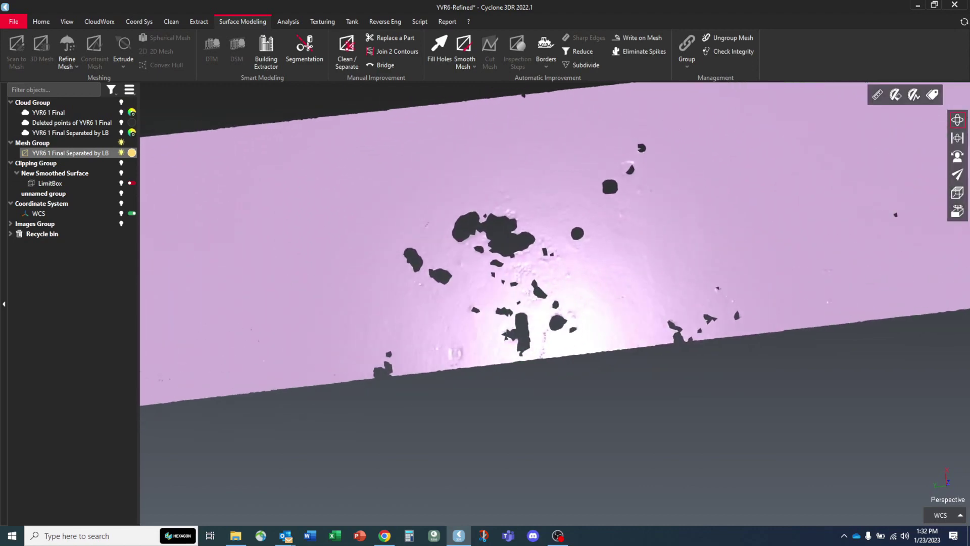
scroll(376, 303, "down", 3)
mouse_move(702, 273)
middle_mouse_down()
mouse_move(651, 298)
mouse_move(674, 289)
middle_mouse_up()
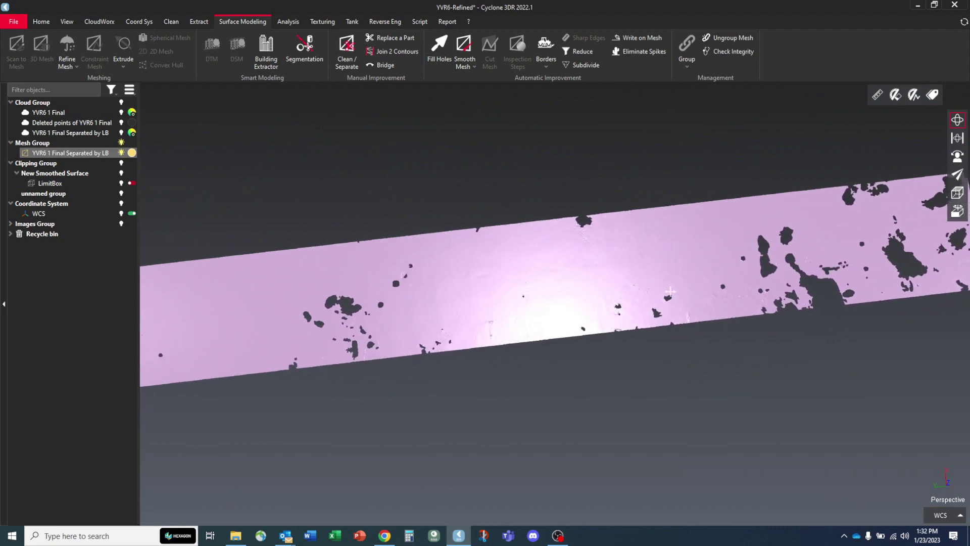
- Start Fill Holes and mark the holes at the strip's left end, including the large irregular hole
left_click(432, 50)
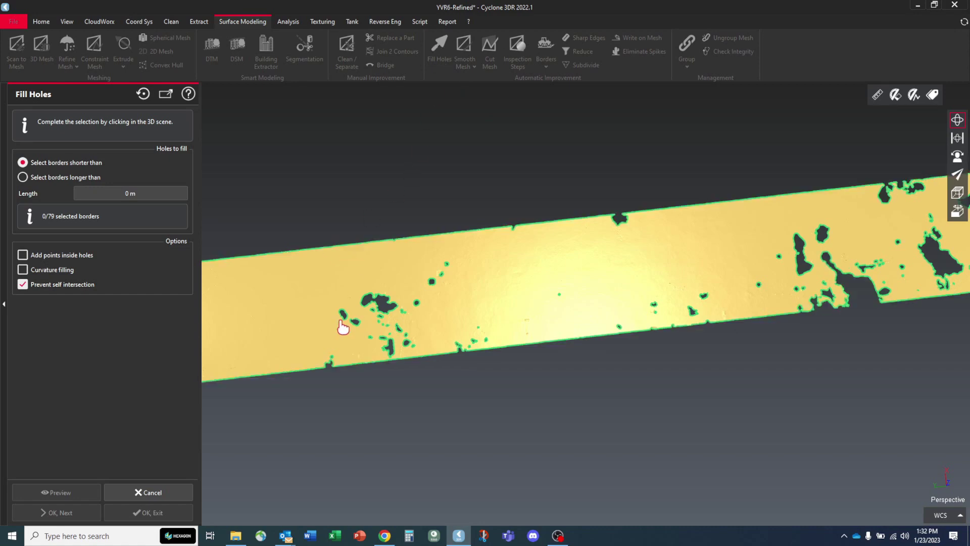
middle_click_drag(343, 328, 441, 278)
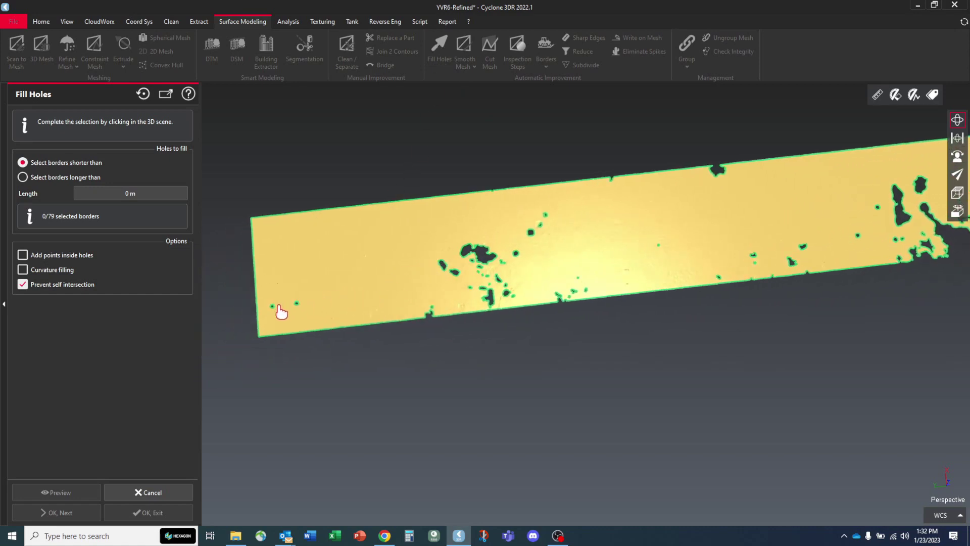
scroll(281, 312, "up", 3)
scroll(281, 311, "up", 2)
left_click(312, 298)
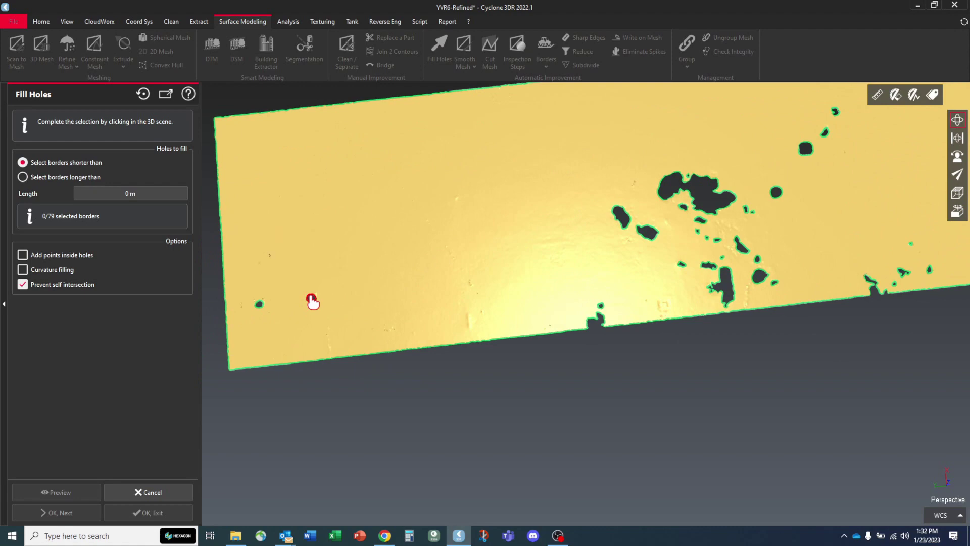
left_click(259, 305)
left_click(625, 219)
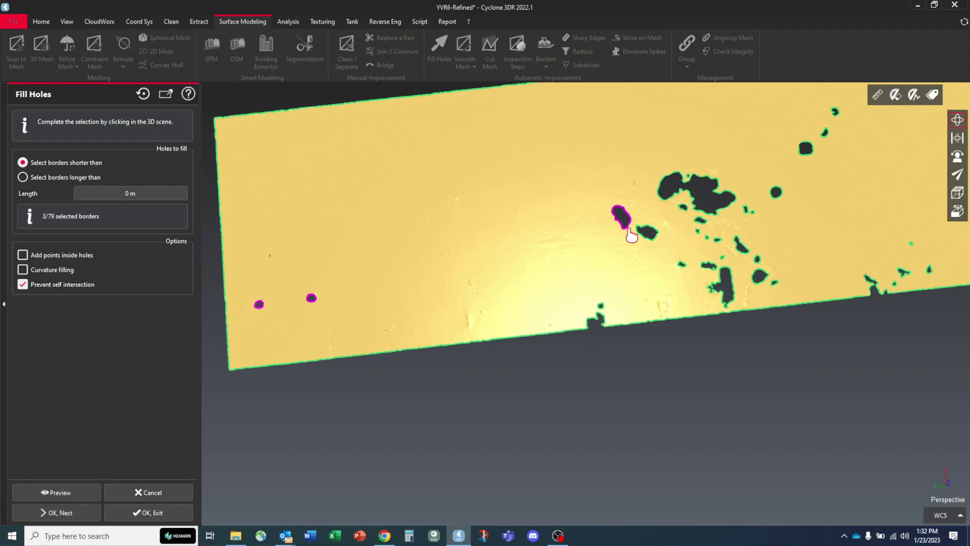
left_click(600, 306)
left_click(681, 263)
left_click(646, 233)
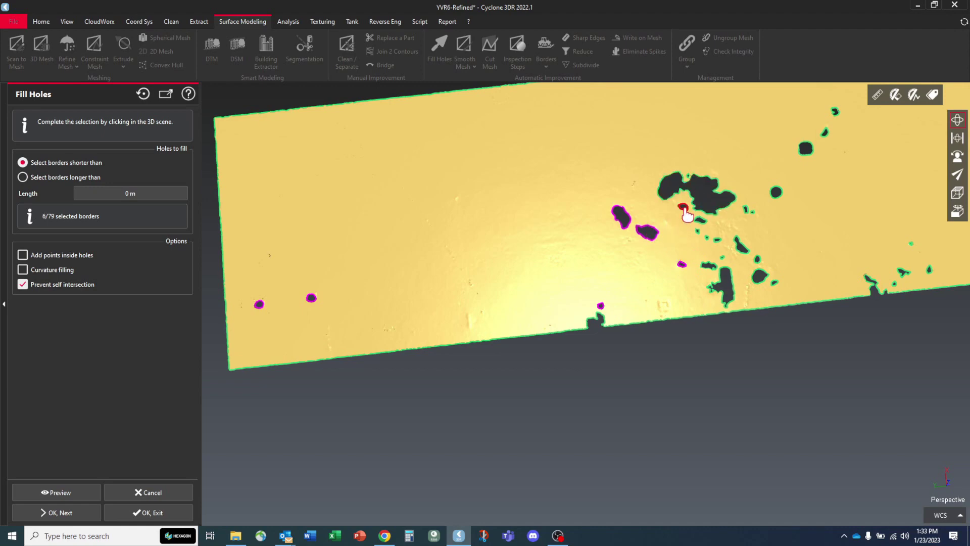
left_click(684, 208)
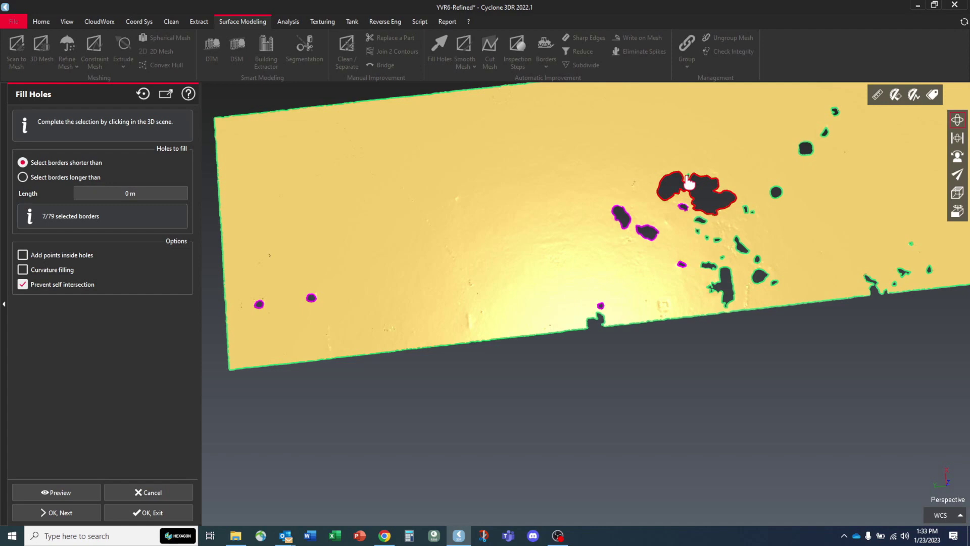
left_click(689, 183)
- Mark the remaining interior holes on the lower strip and the round hole, 23 in total
scroll(689, 184, "up", 5)
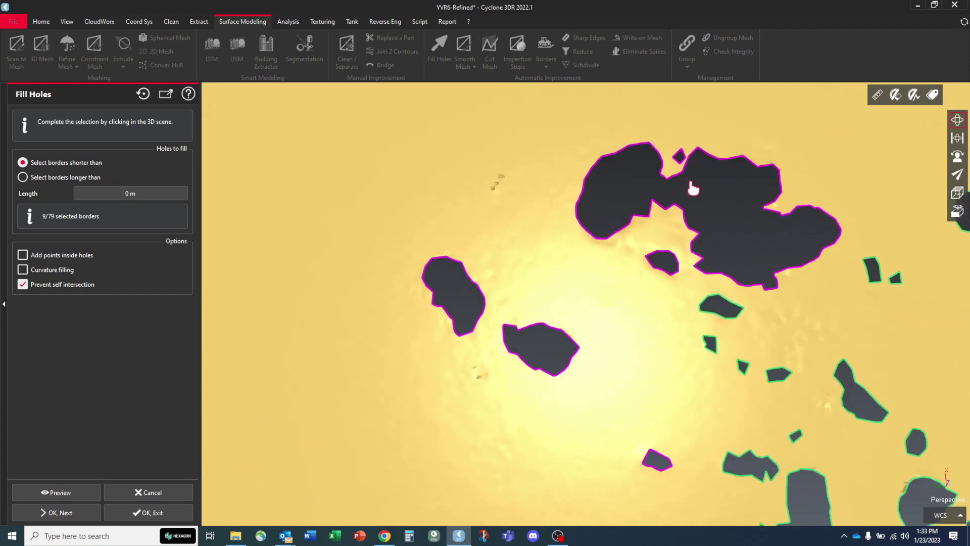
middle_click_drag(692, 188, 464, 253)
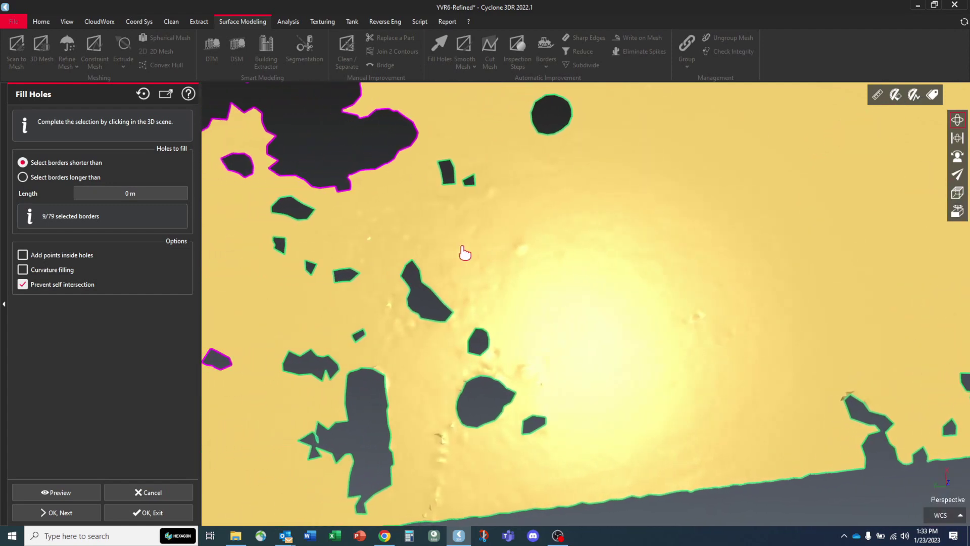
scroll(465, 252, "down", 2)
left_click(341, 218)
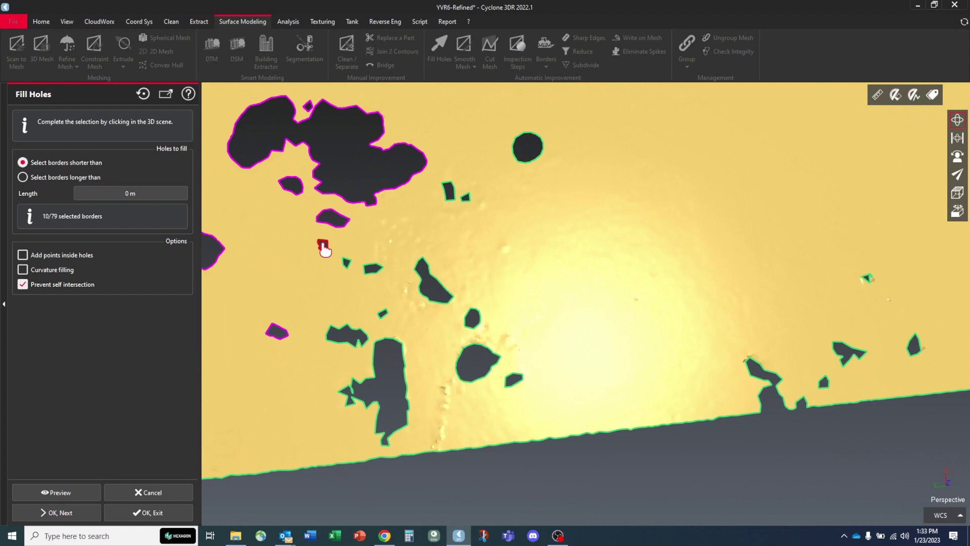
left_click(323, 246)
left_click(347, 263)
left_click(373, 269)
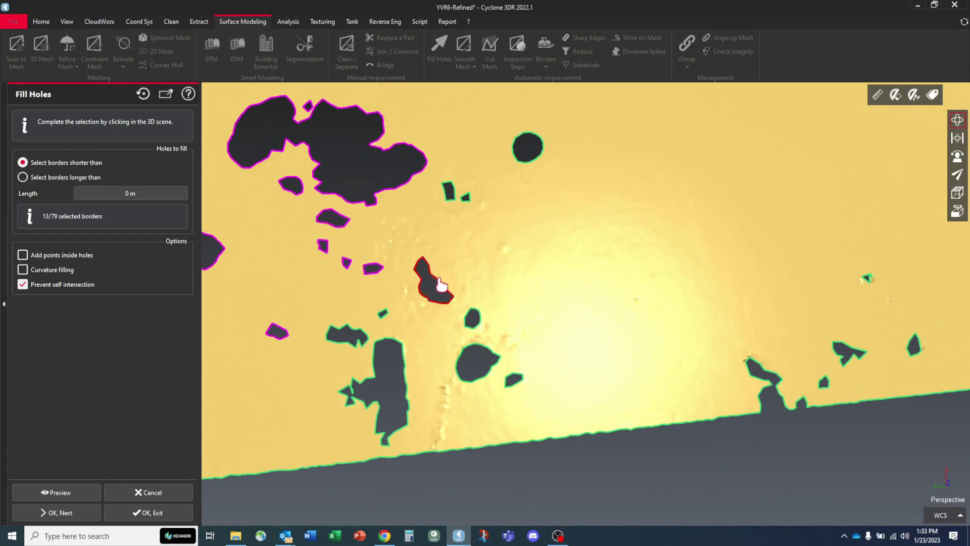
left_click(440, 284)
left_click(382, 314)
left_click(354, 338)
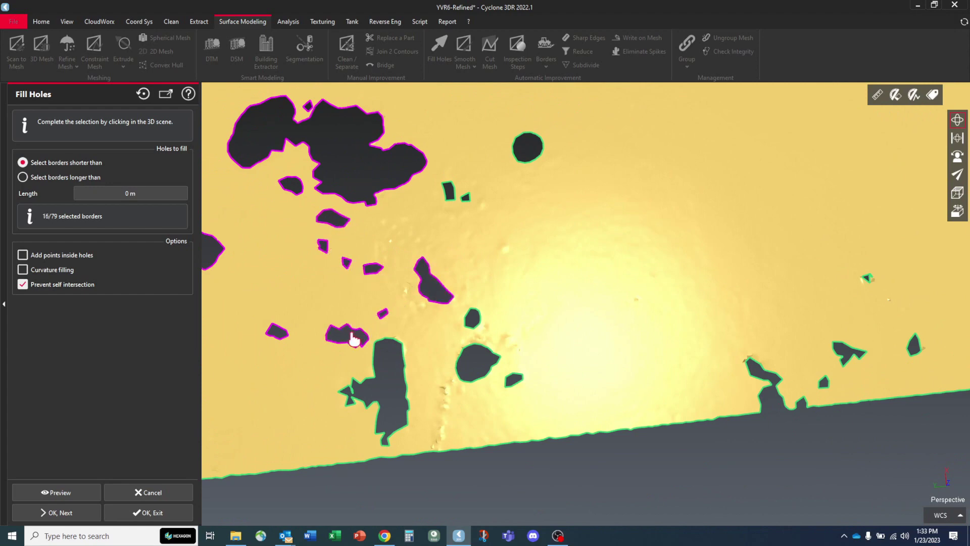
left_click(359, 399)
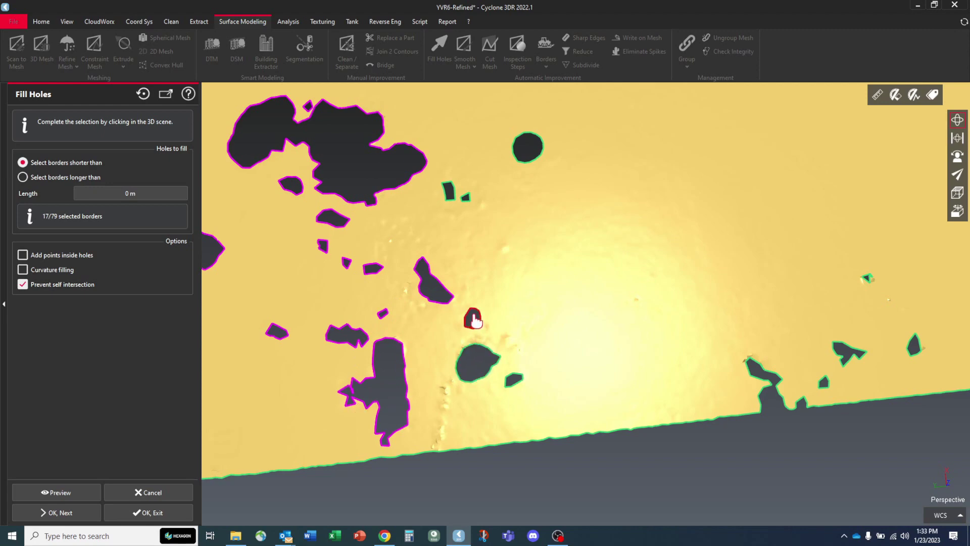
left_click(474, 319)
left_click(477, 356)
left_click(516, 382)
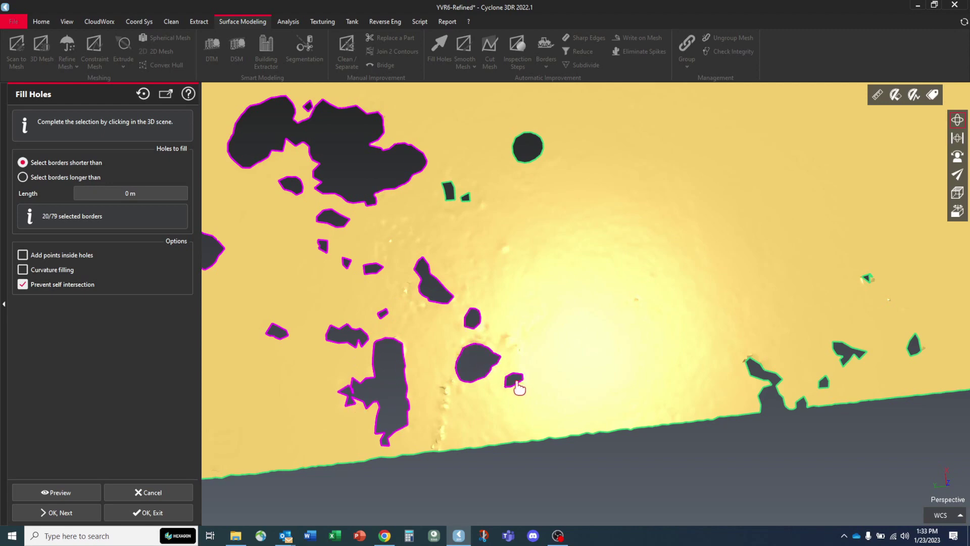
left_click(466, 197)
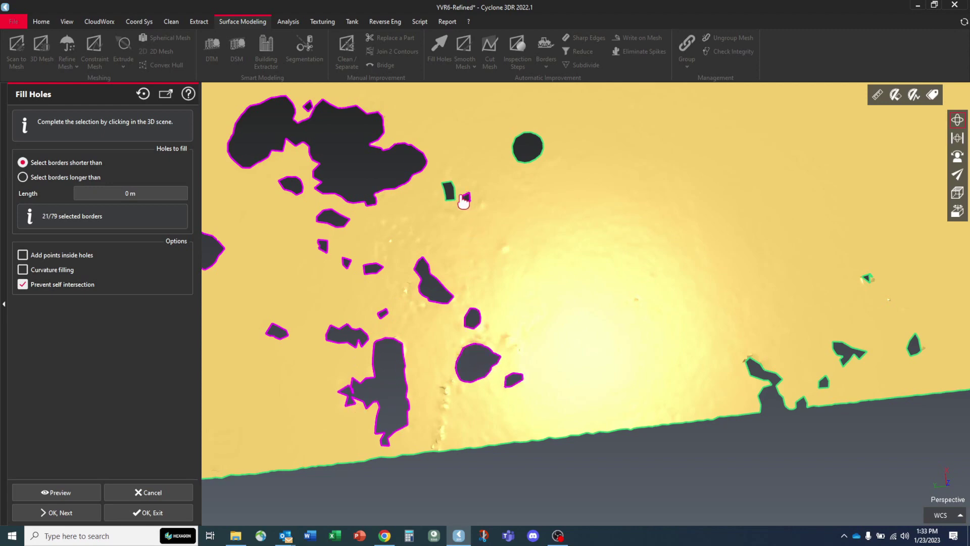
left_click(521, 162)
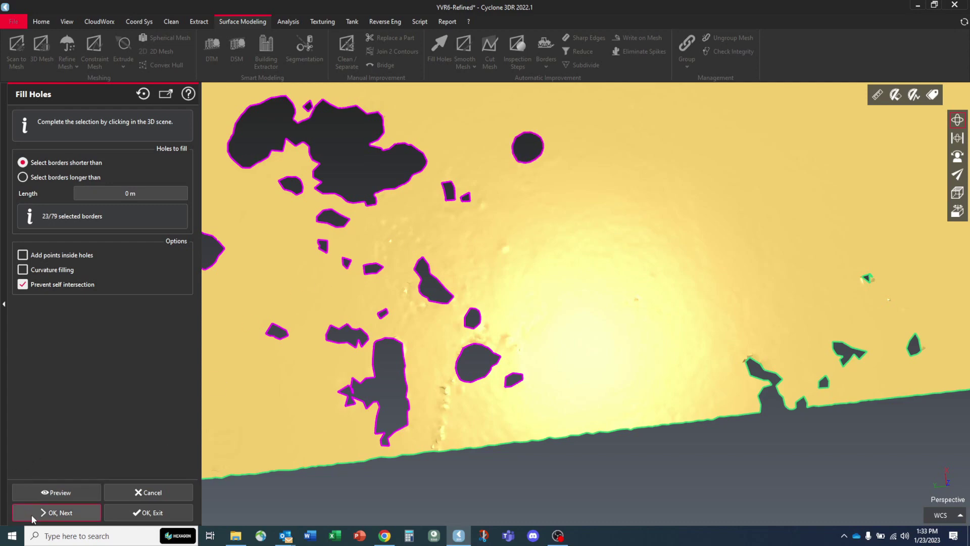
- Fill the marked holes, check for remaining gaps, and close Fill Holes
left_click(56, 514)
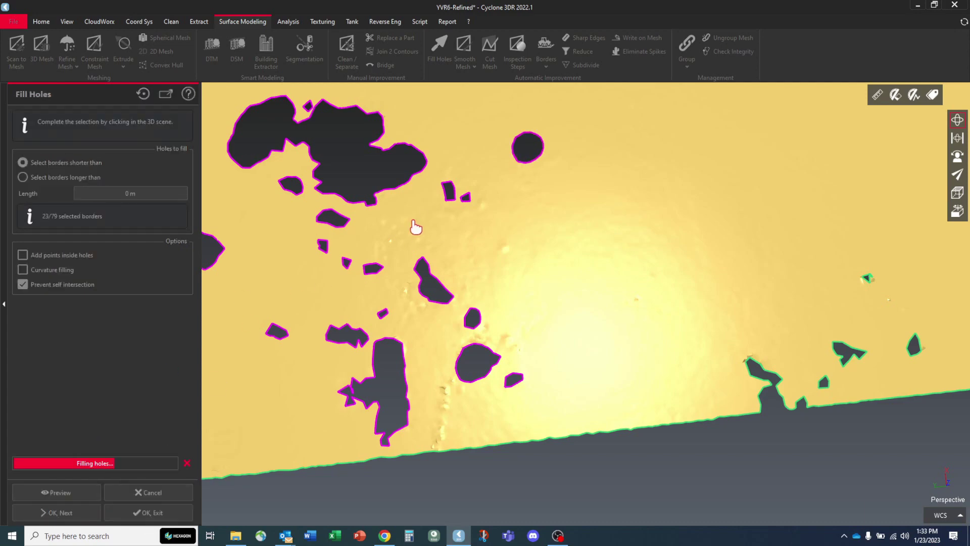
mouse_move(446, 257)
left_mouse_down()
mouse_move(415, 230)
mouse_move(435, 307)
left_mouse_up()
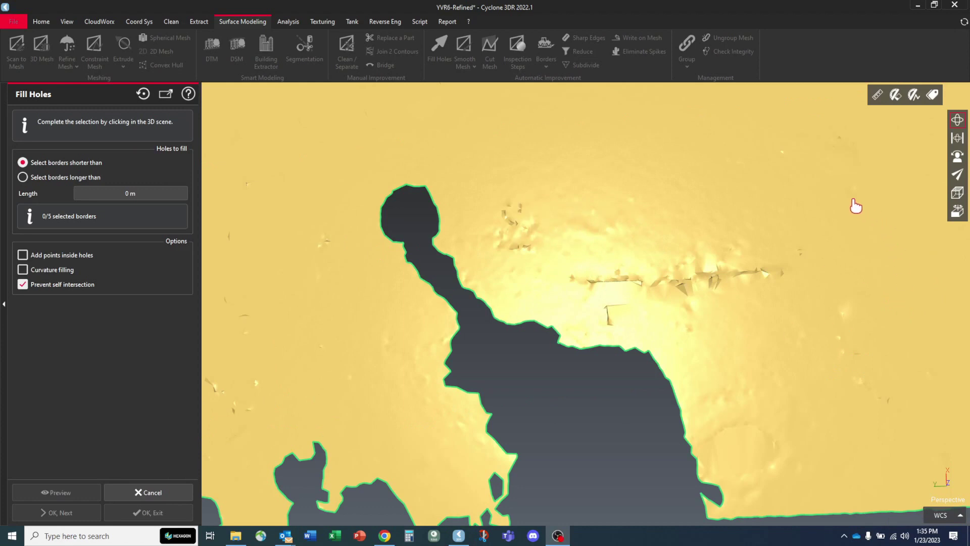
scroll(704, 391, "down", 1)
scroll(706, 401, "down", 1)
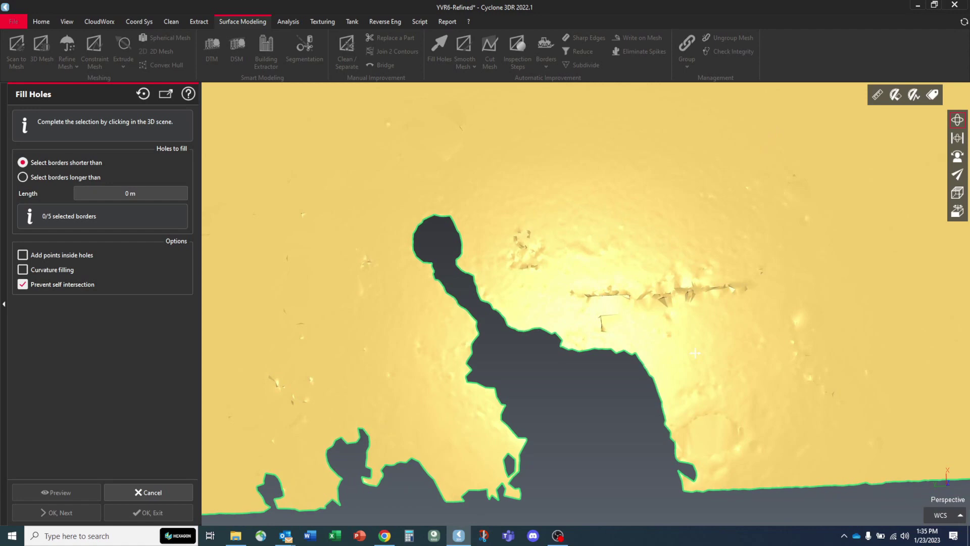
scroll(657, 373, "down", 1)
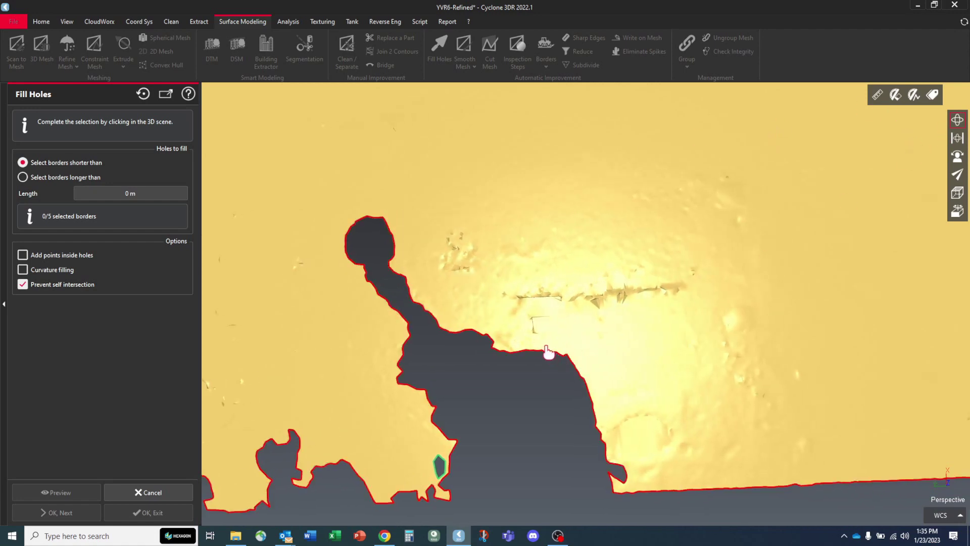
left_click(146, 492)
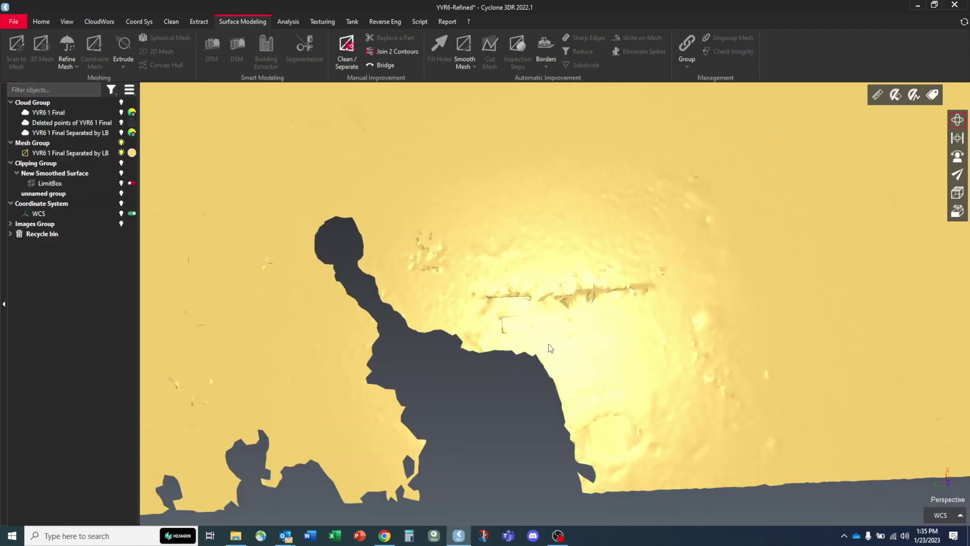
- Inspect the jagged ridge, select the concrete strip mesh, and show the Smooth Mesh methods
left_click_drag(550, 349, 563, 320)
scroll(564, 302, "up", 2)
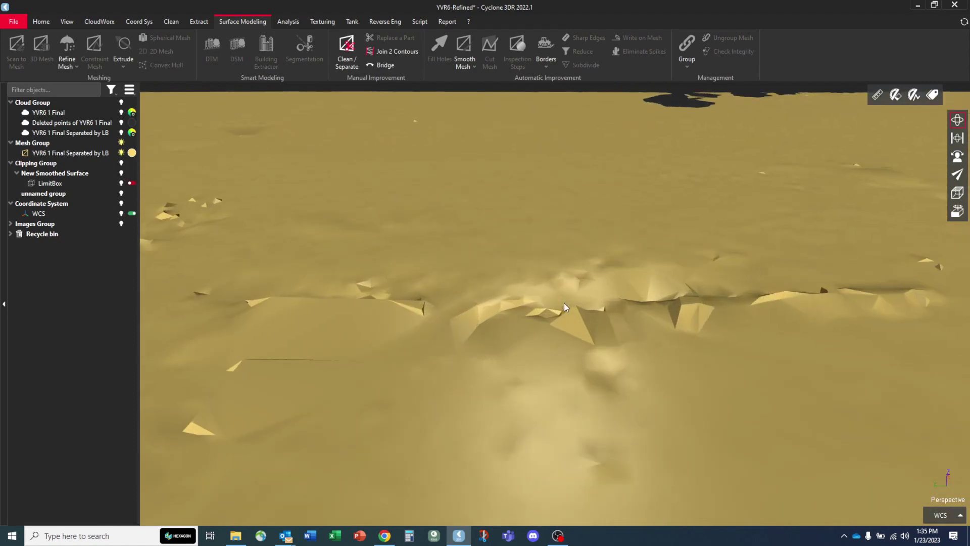
scroll(564, 302, "down", 5)
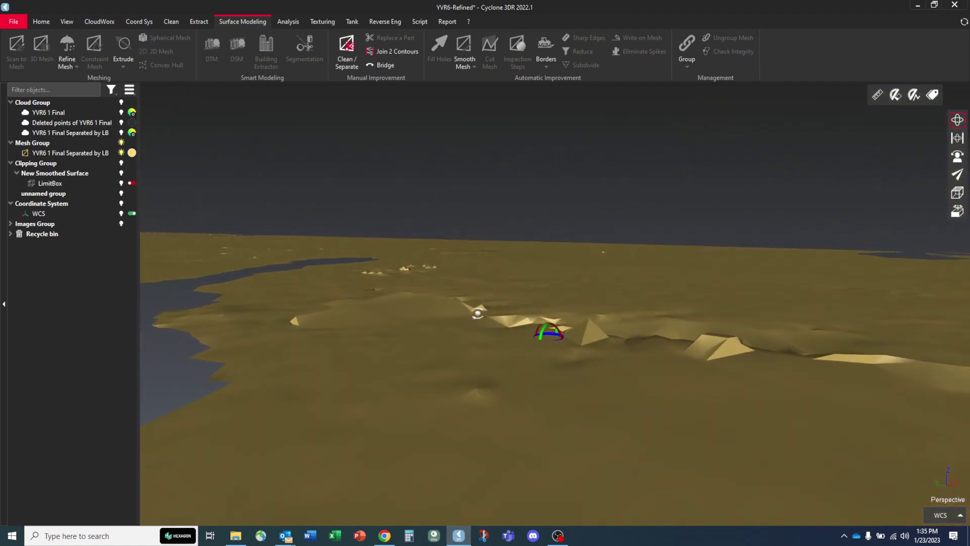
mouse_move(409, 302)
left_mouse_down()
mouse_move(437, 391)
mouse_move(489, 396)
mouse_move(565, 212)
left_mouse_up()
scroll(468, 401, "up", 2)
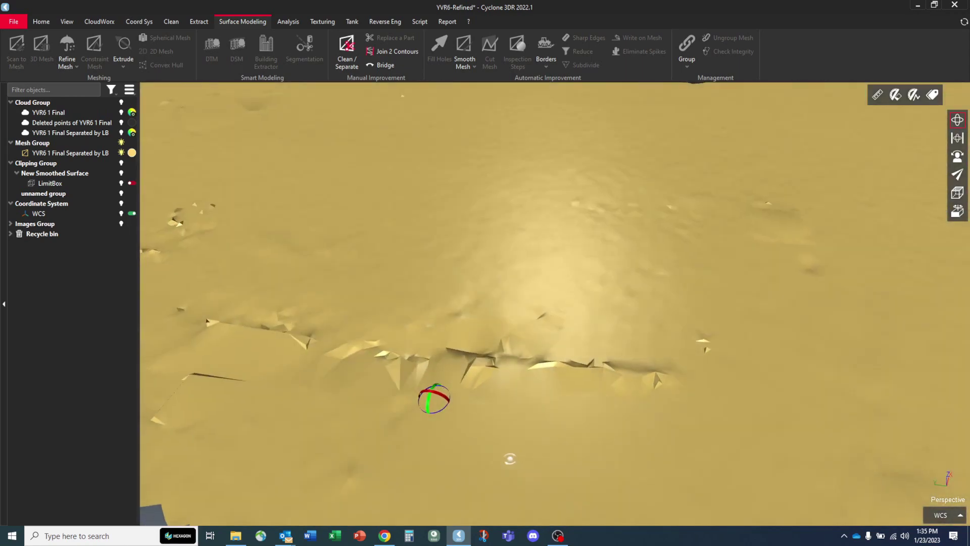
left_click(469, 346)
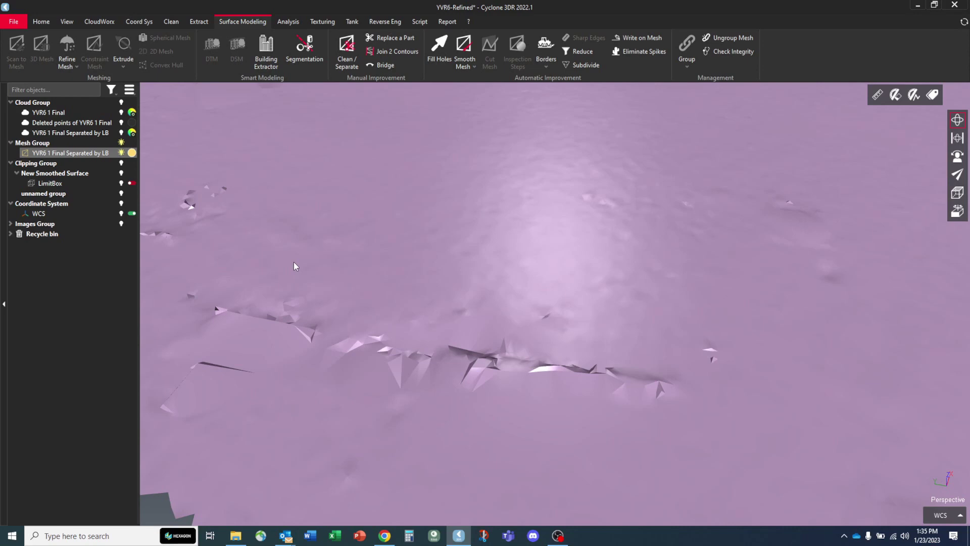
scroll(372, 287, "down", 2)
scroll(460, 244, "down", 3)
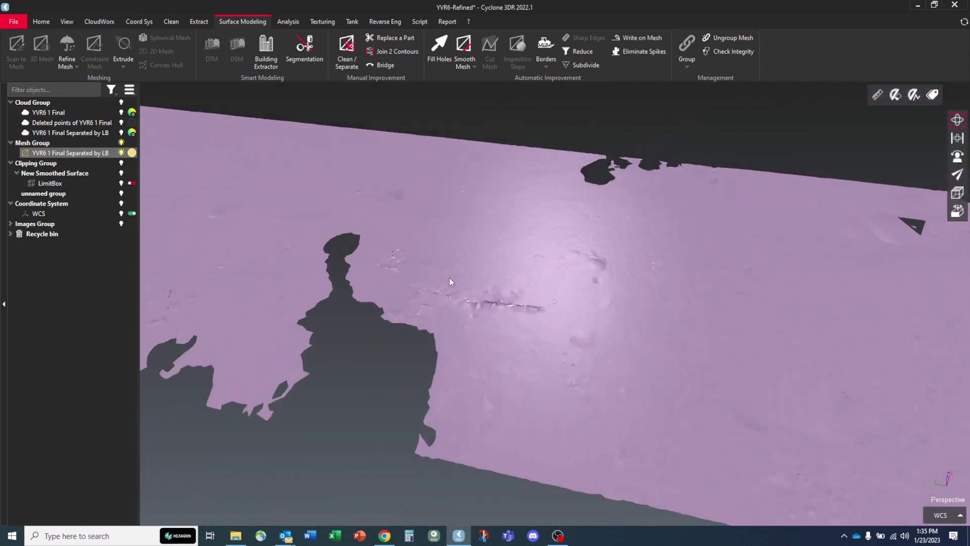
left_click_drag(301, 274, 201, 260)
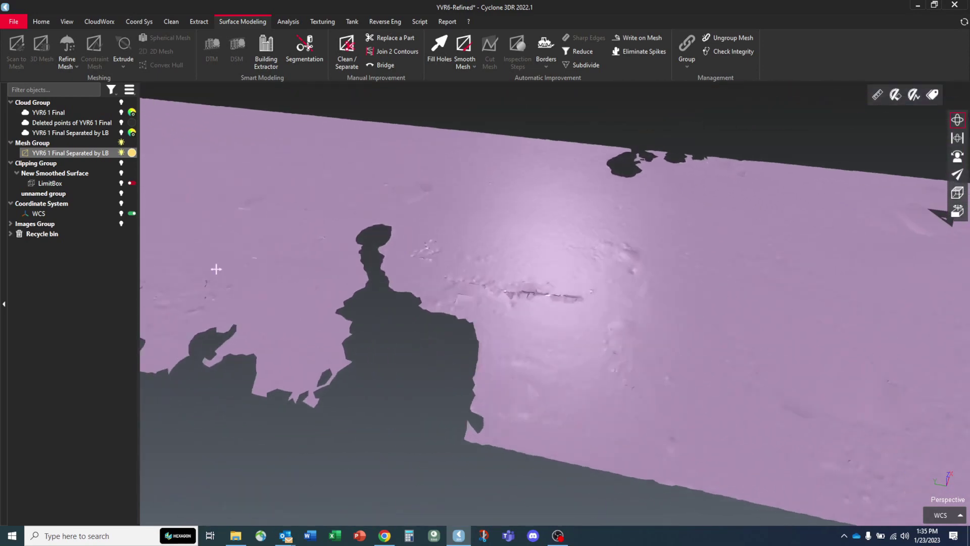
left_click(466, 62)
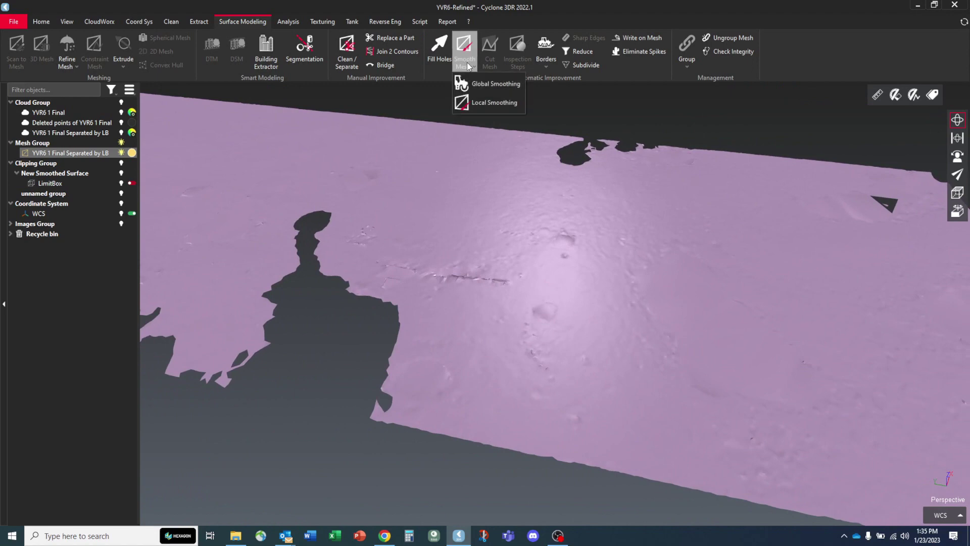
- Brush Local Smoothing over the central ridge, a sharp spike and a small bump, then confirm
left_click(465, 103)
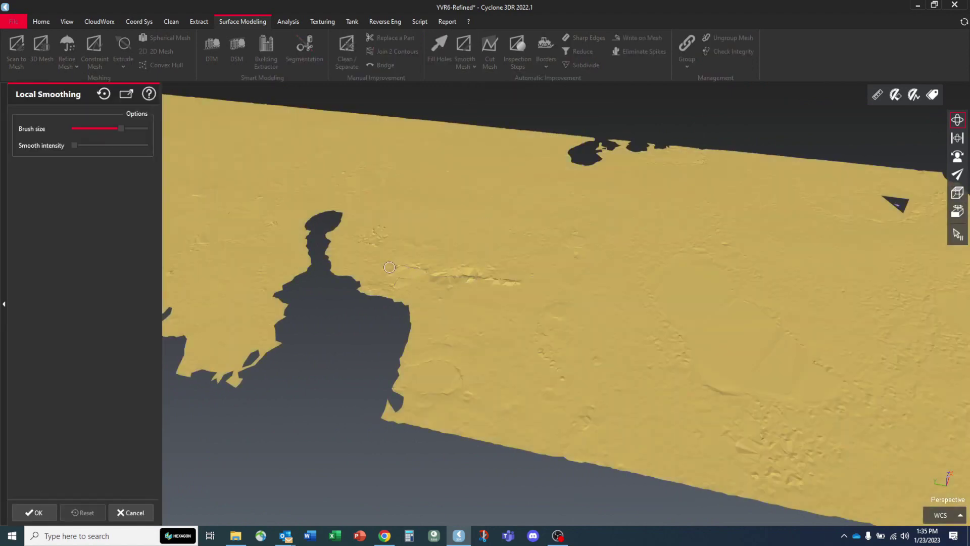
left_click_drag(389, 266, 401, 267)
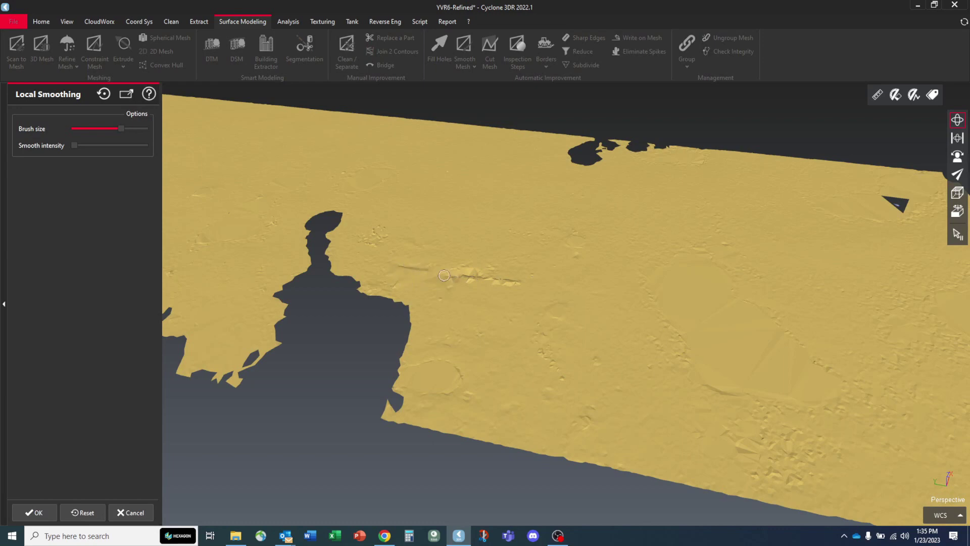
scroll(444, 275, "up", 5)
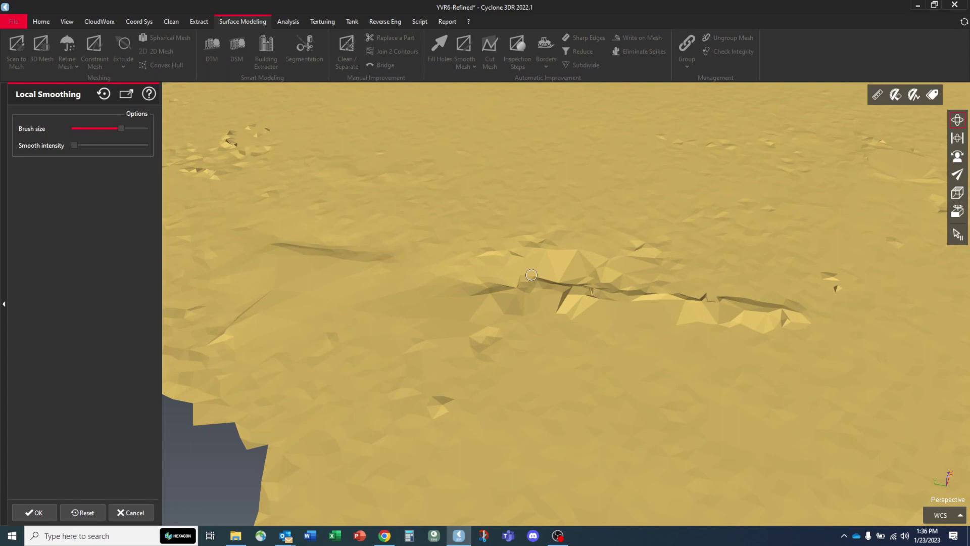
mouse_move(531, 274)
left_mouse_down()
mouse_move(503, 288)
mouse_move(571, 293)
mouse_move(538, 259)
mouse_move(561, 275)
mouse_move(720, 306)
mouse_move(703, 302)
left_mouse_up()
left_click_drag(781, 311, 820, 302)
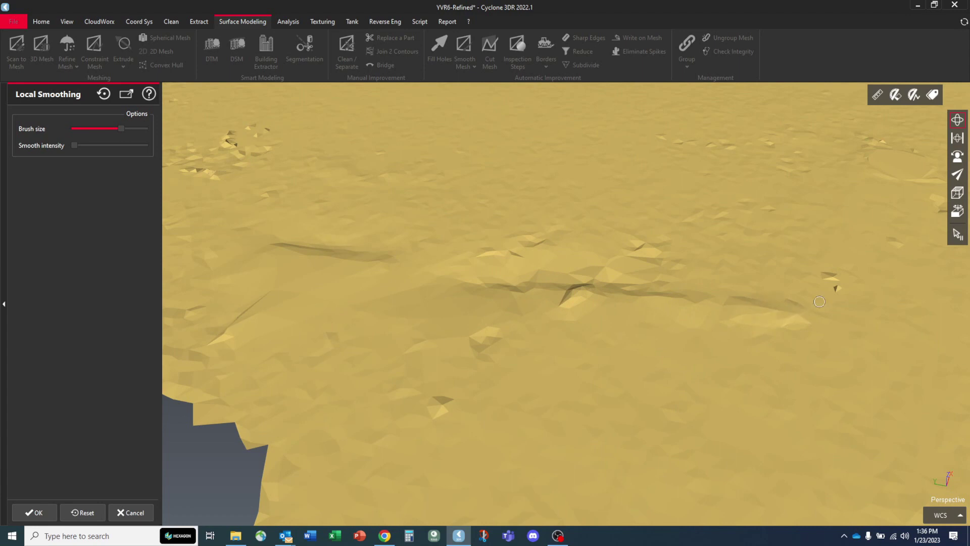
middle_click_drag(836, 286, 500, 284)
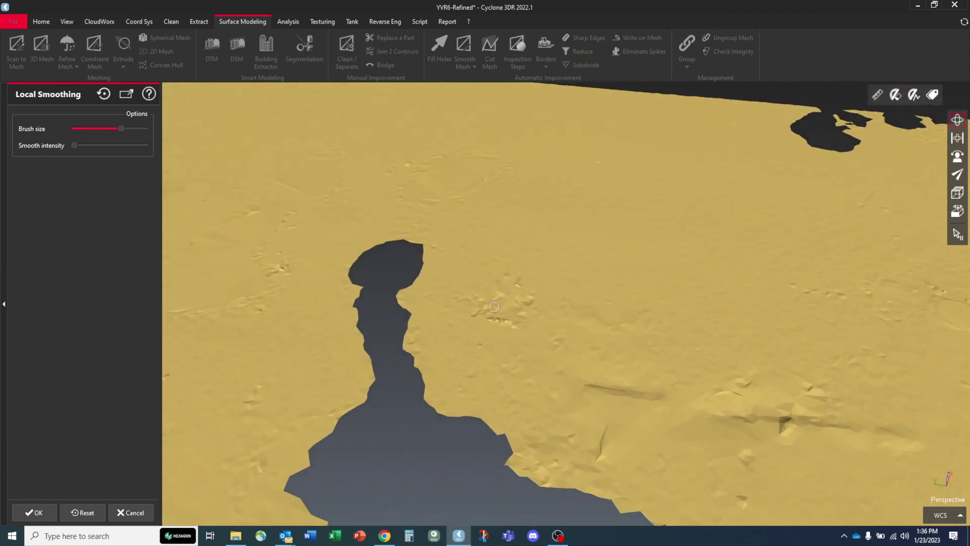
mouse_move(796, 367)
middle_mouse_down()
mouse_move(421, 383)
mouse_move(753, 417)
middle_mouse_up()
scroll(421, 383, "down", 5)
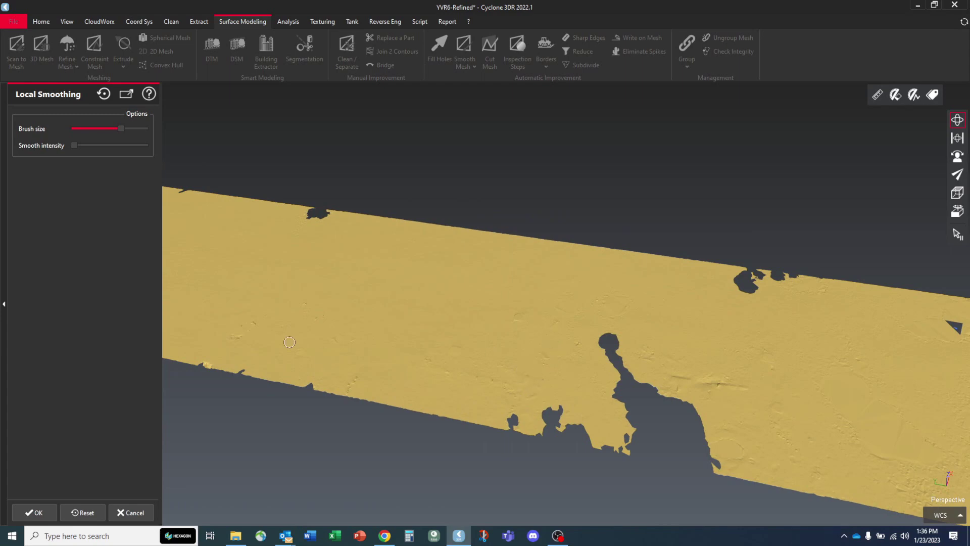
scroll(421, 384, "up", 3)
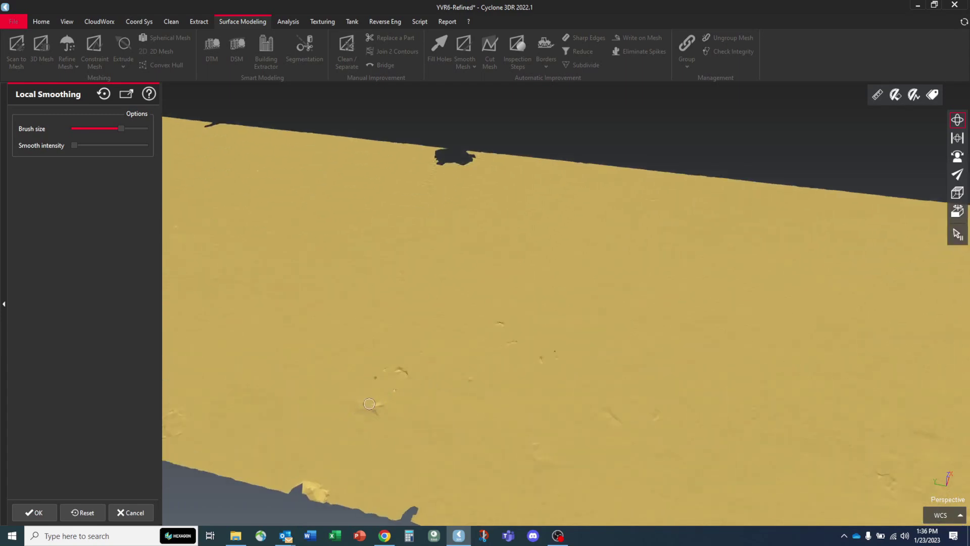
left_click_drag(392, 364, 454, 334)
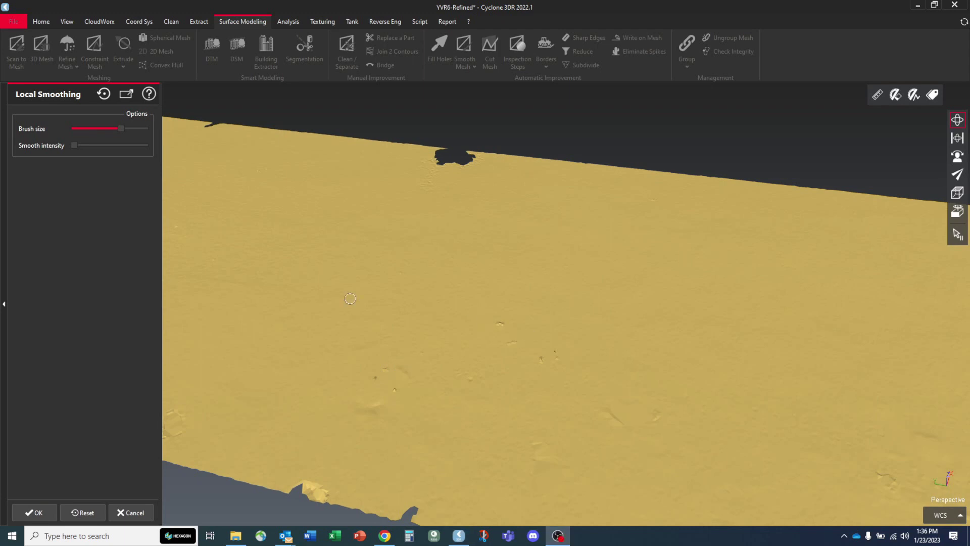
left_click(34, 513)
- Rotate to a top-down view and select the smoothed mesh YVR6 1 Final Separated by LB
mouse_move(355, 347)
left_mouse_down()
mouse_move(659, 316)
mouse_move(459, 303)
mouse_move(244, 244)
left_mouse_up()
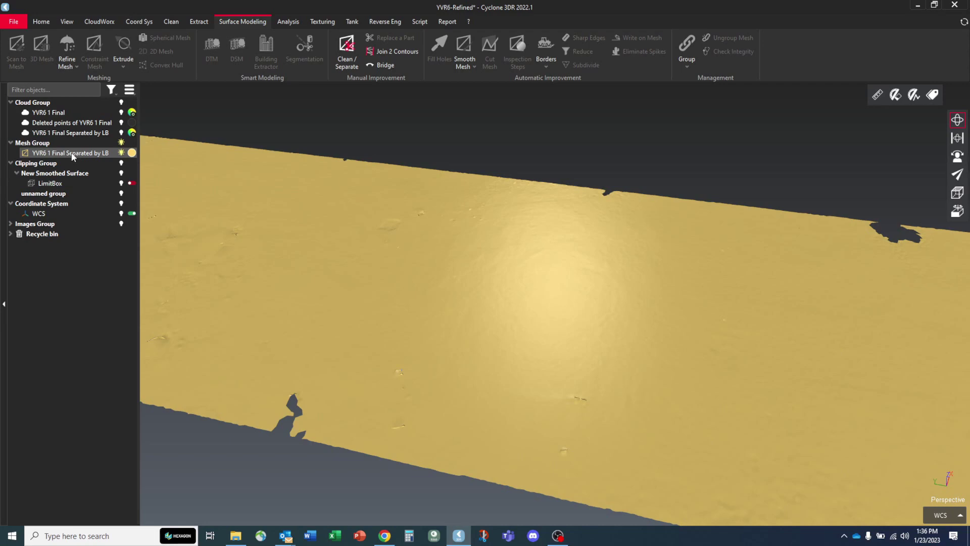
left_click_drag(202, 263, 276, 326)
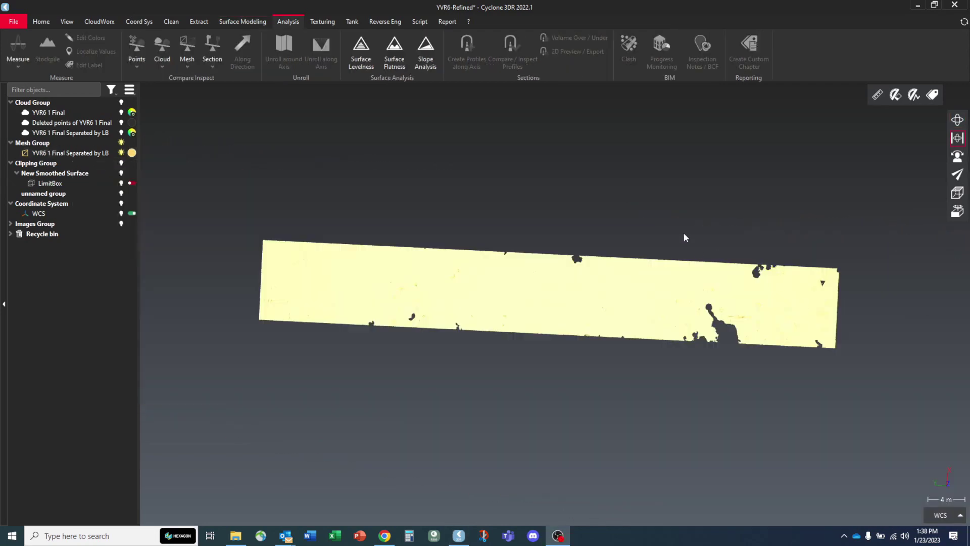
left_click(517, 303)
scroll(443, 307, "up", 3)
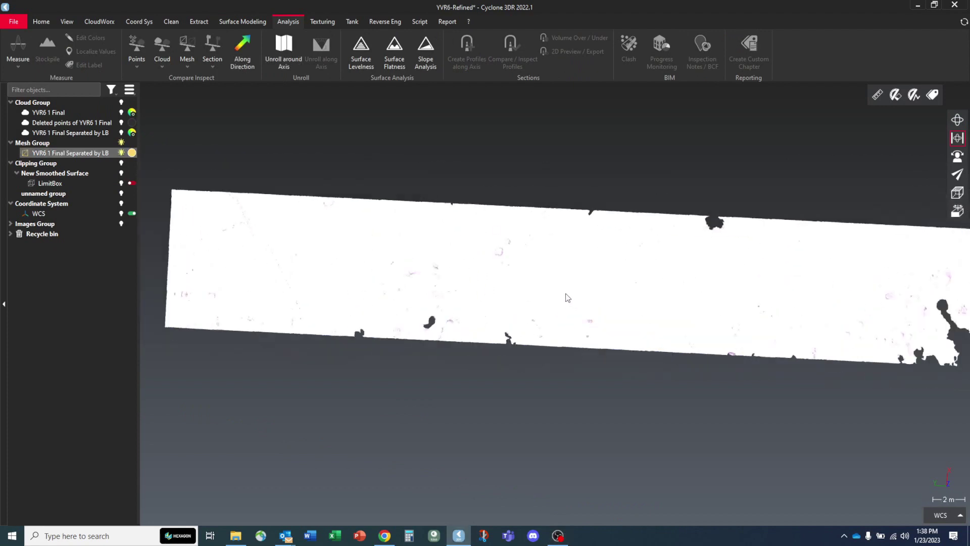
middle_click_drag(442, 308, 361, 297)
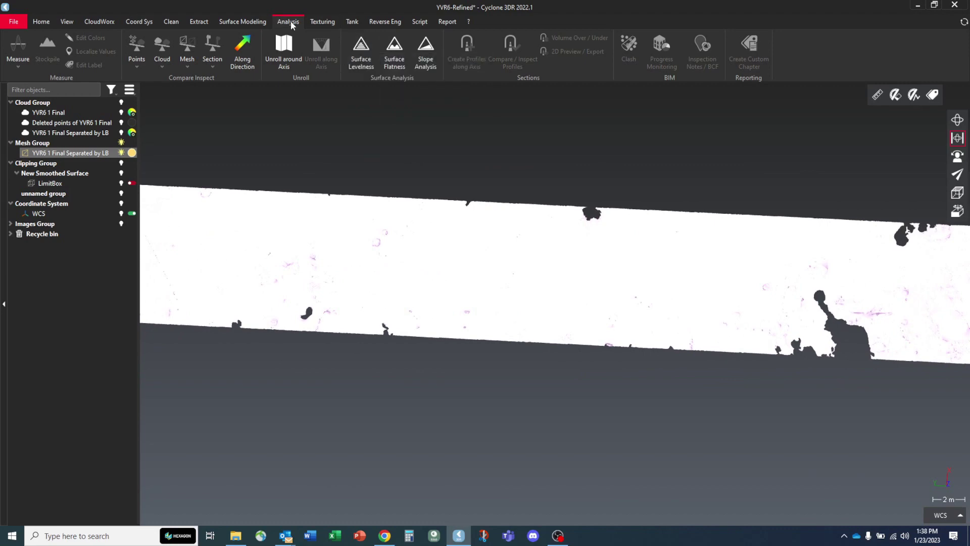
- Run Surface Levelness with direction Z=1 and preview the colour map from above
left_click(360, 56)
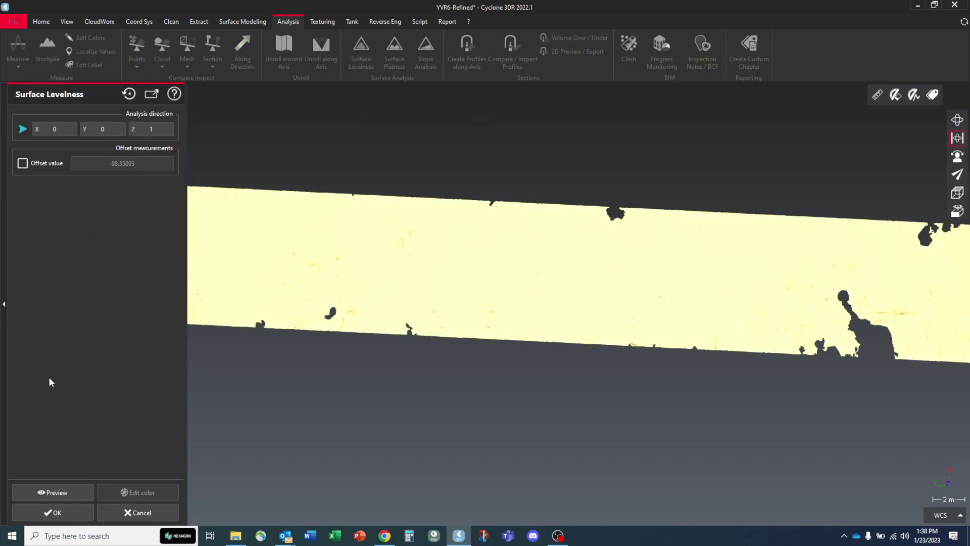
left_click(60, 493)
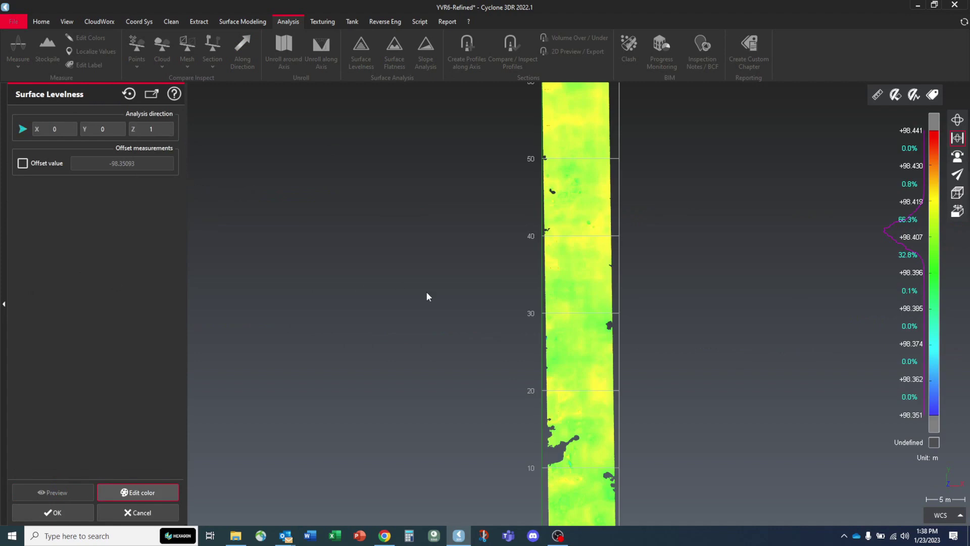
scroll(556, 369, "down", 2)
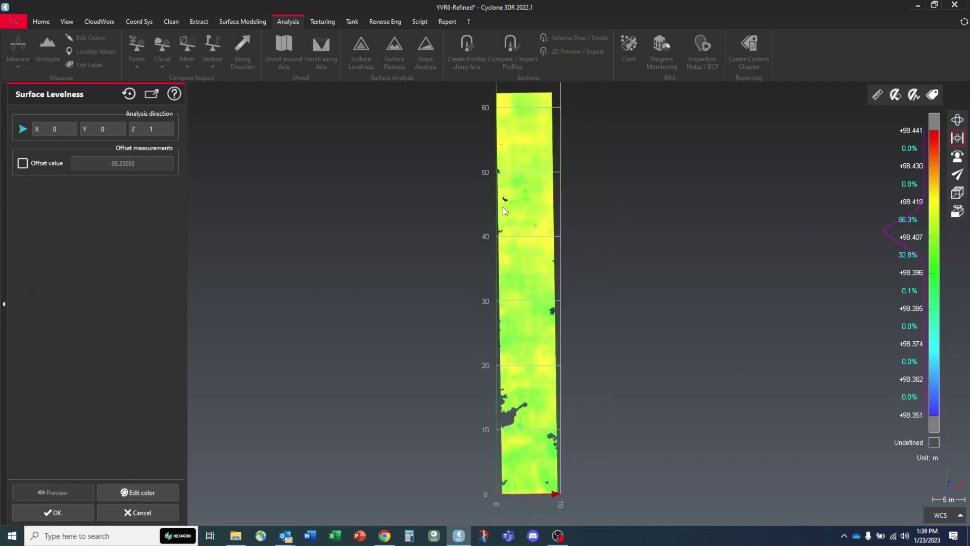
left_click_drag(504, 210, 498, 254)
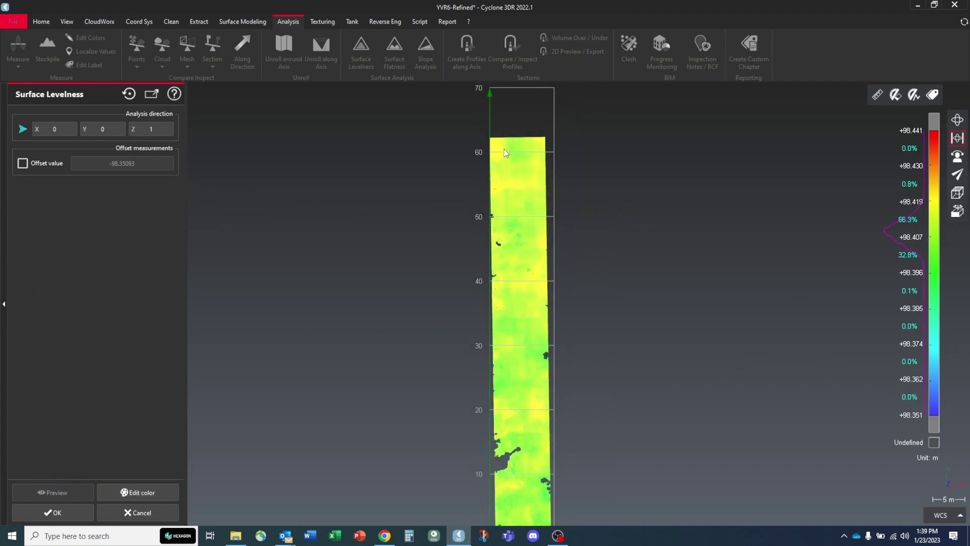
left_click_drag(508, 443, 517, 392)
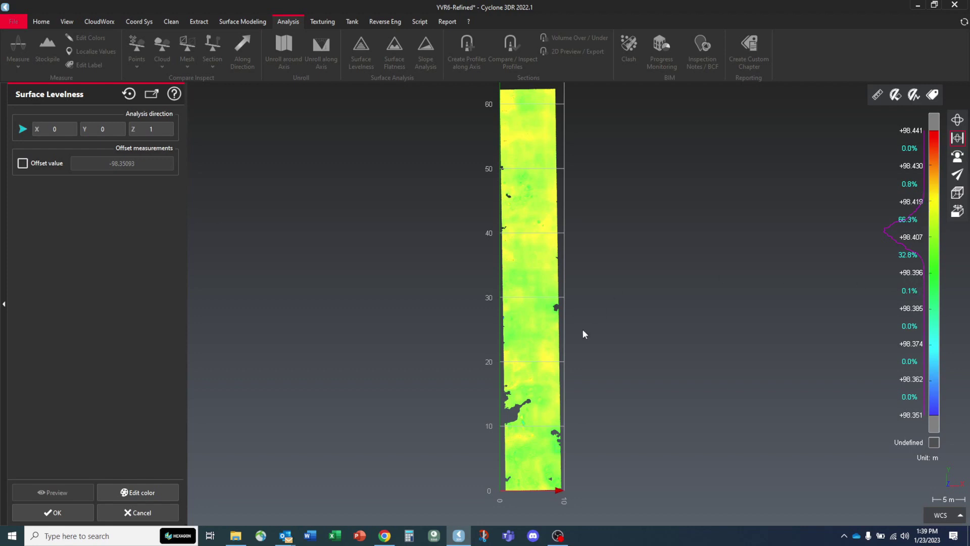
middle_click_drag(526, 214, 513, 277)
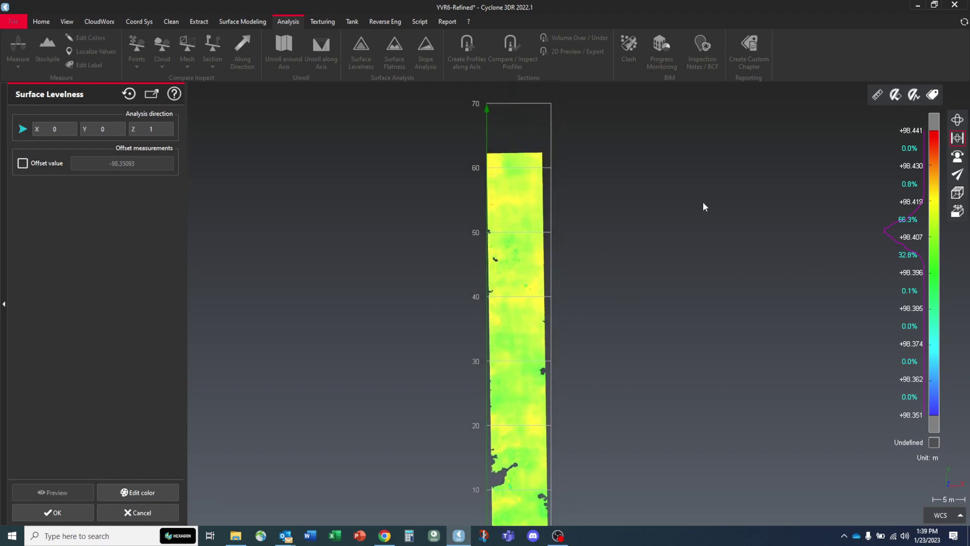
scroll(492, 162, "up", 5)
scroll(534, 214, "up", 4)
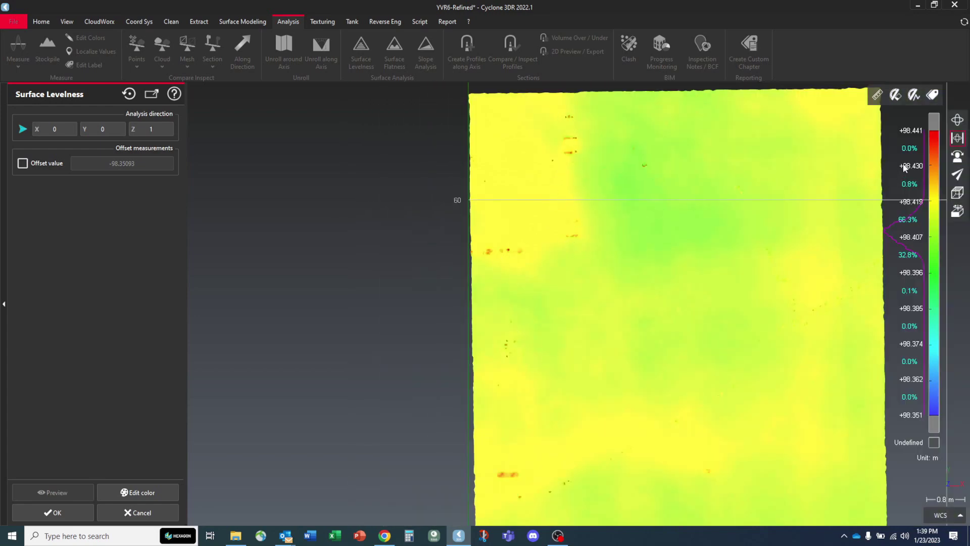
- Switch to perspective and inspect the levelness heat map along the strip
left_click(960, 121)
mouse_move(535, 378)
left_mouse_down()
mouse_move(625, 372)
mouse_move(570, 288)
left_mouse_up()
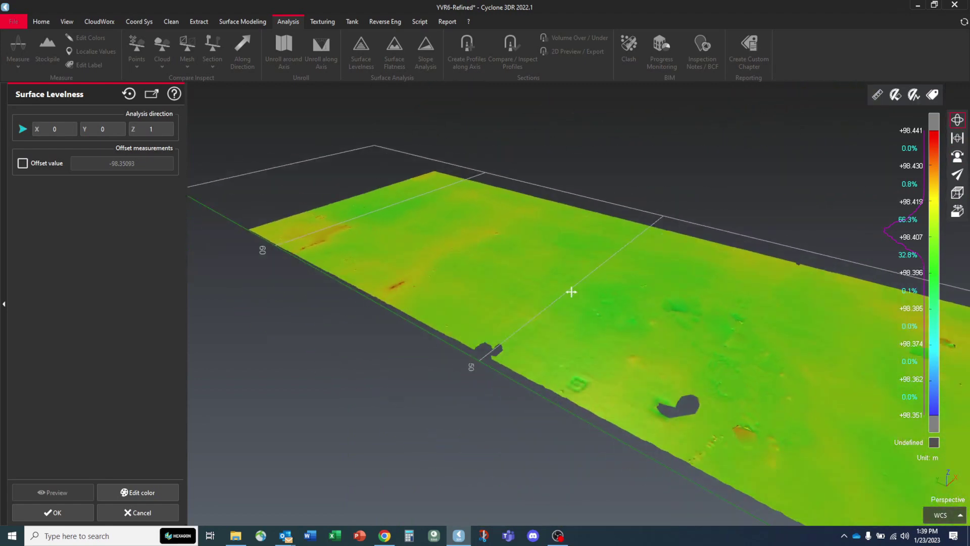
left_click_drag(707, 385, 427, 309)
mouse_move(625, 429)
left_mouse_down()
mouse_move(534, 284)
mouse_move(658, 354)
left_mouse_up()
mouse_move(852, 392)
left_mouse_down()
mouse_move(515, 298)
mouse_move(561, 320)
mouse_move(704, 352)
mouse_move(693, 380)
mouse_move(567, 329)
mouse_move(693, 377)
mouse_move(714, 396)
mouse_move(596, 383)
left_mouse_up()
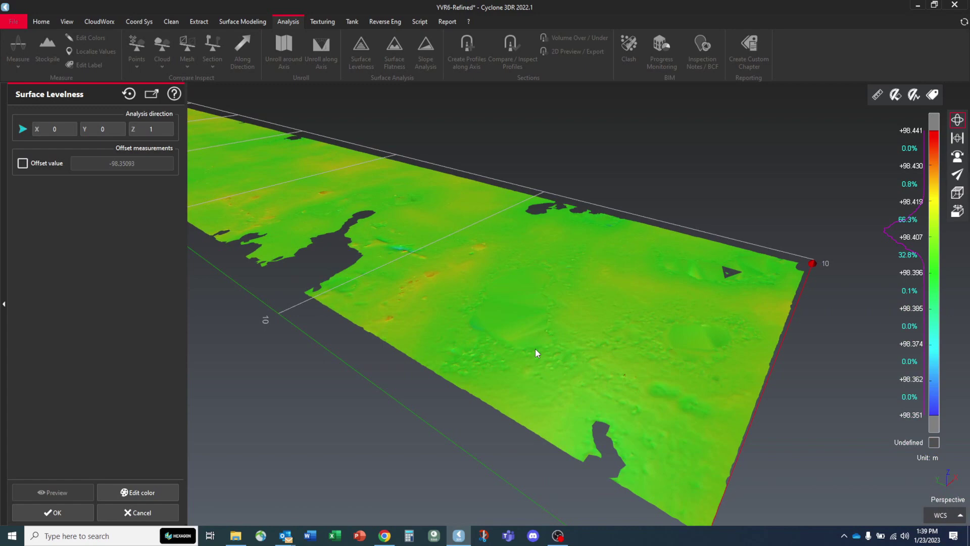
- Accept the levelness map, open its Report data in the report editor, then return to the 3D view
left_click(51, 514)
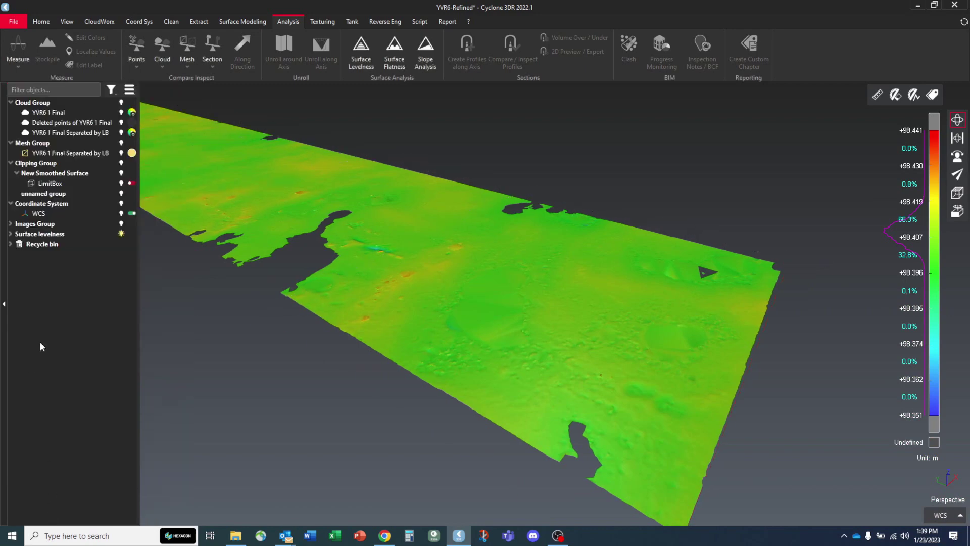
left_click(10, 234)
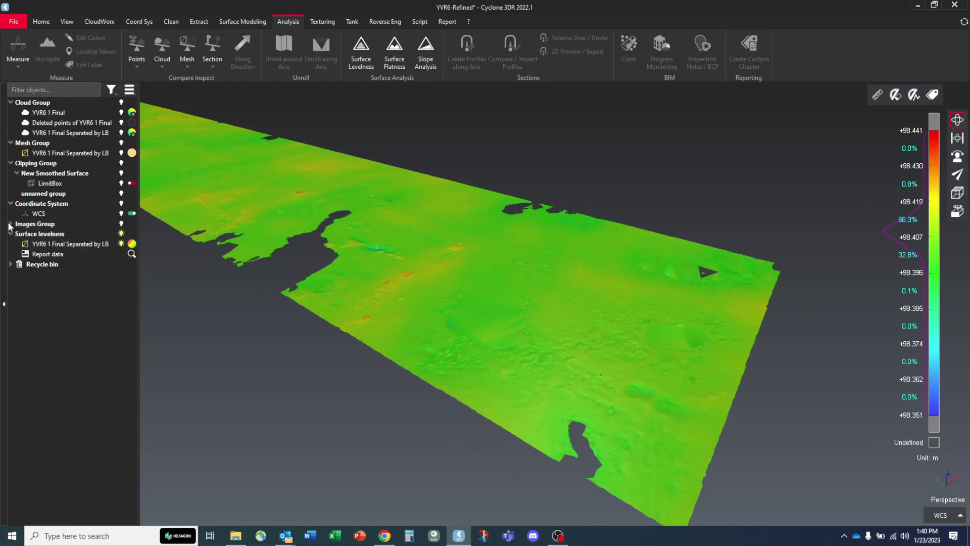
left_click(51, 256)
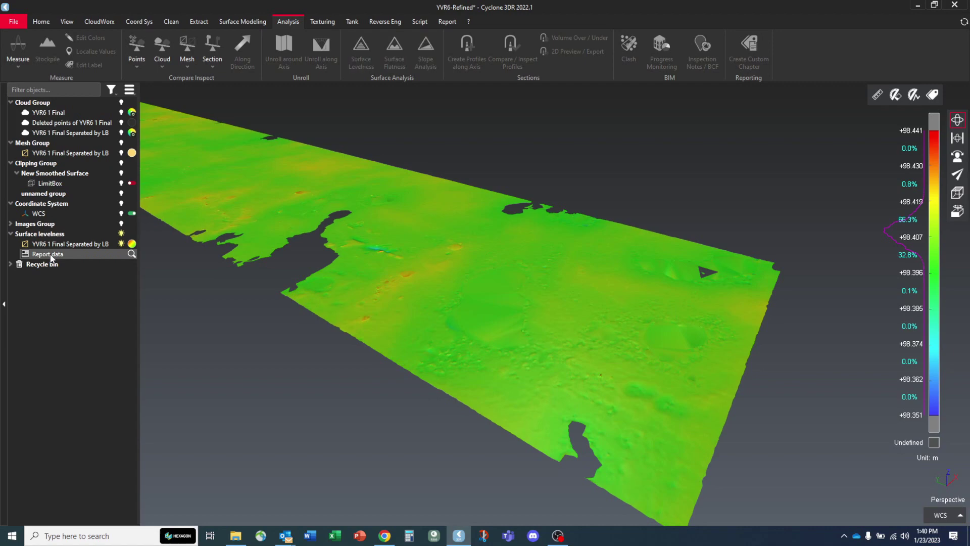
left_click(131, 253)
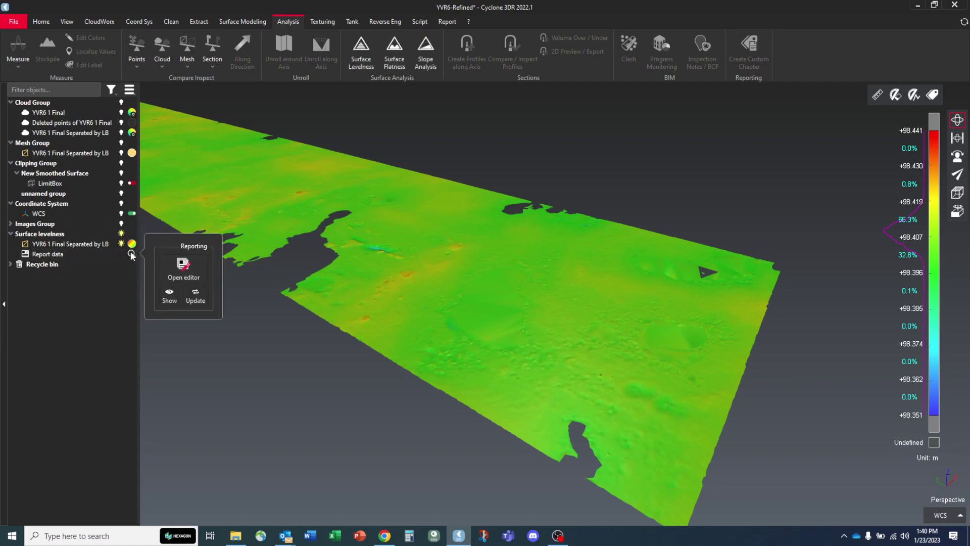
left_click(186, 268)
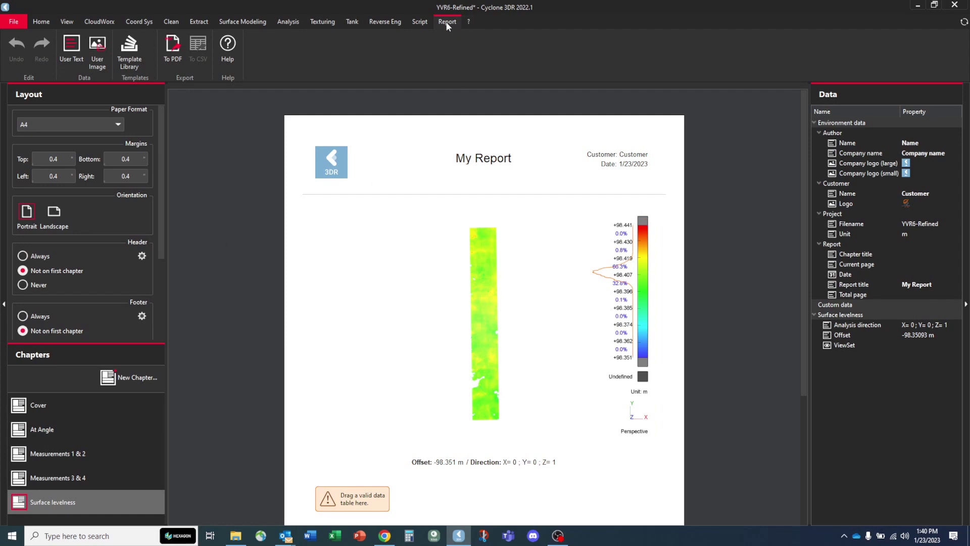
left_click(289, 22)
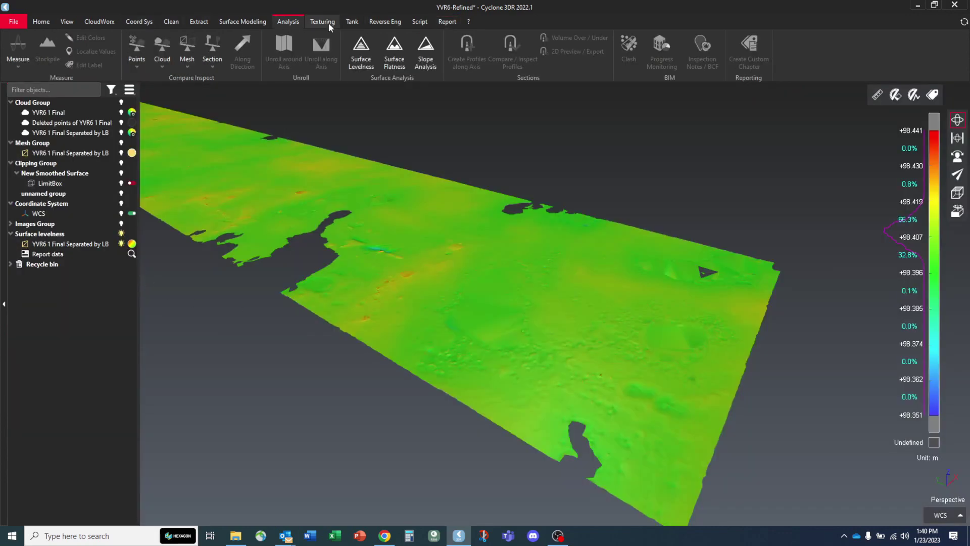
mouse_move(344, 199)
left_mouse_down()
mouse_move(511, 273)
mouse_move(354, 275)
mouse_move(385, 276)
left_mouse_up()
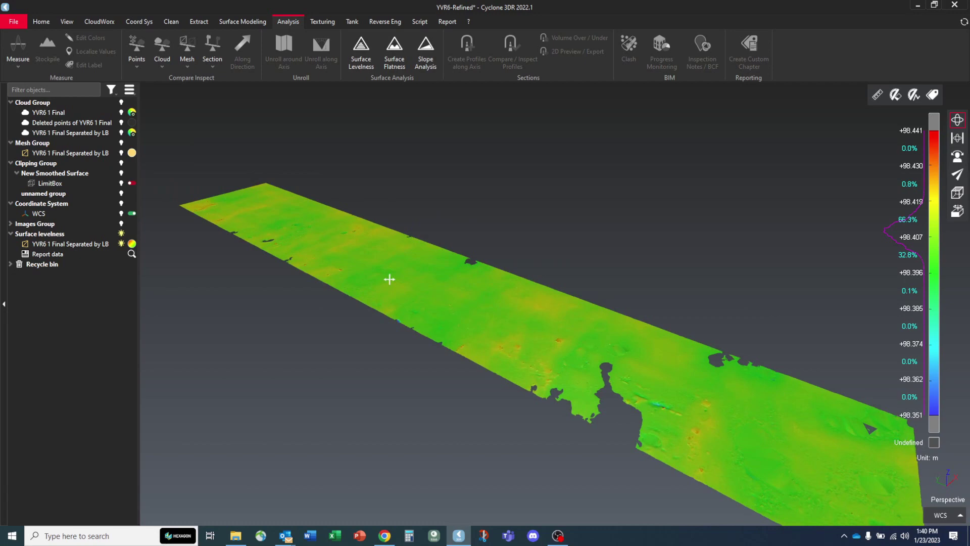